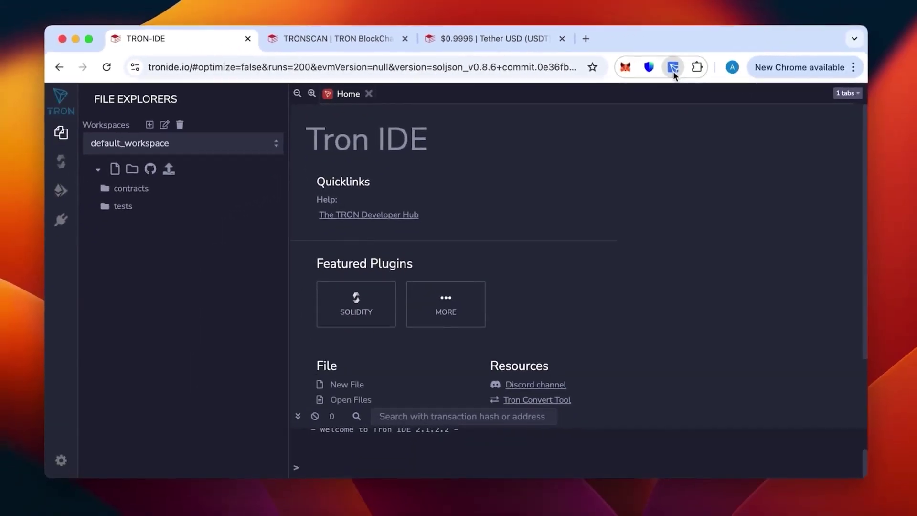
# Step: Check the TronLink balance, then create usdt.sol and paste in the 52-line contract
pyautogui.click(672, 68)
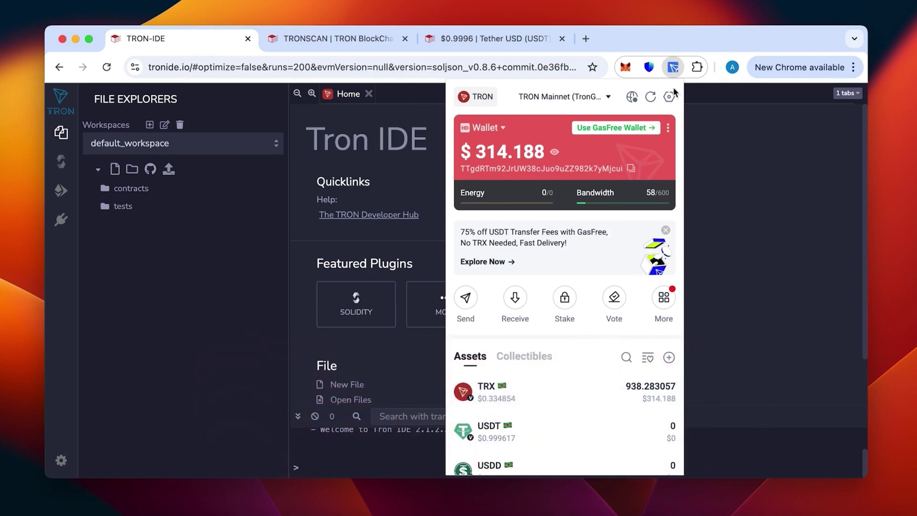
pyautogui.click(673, 68)
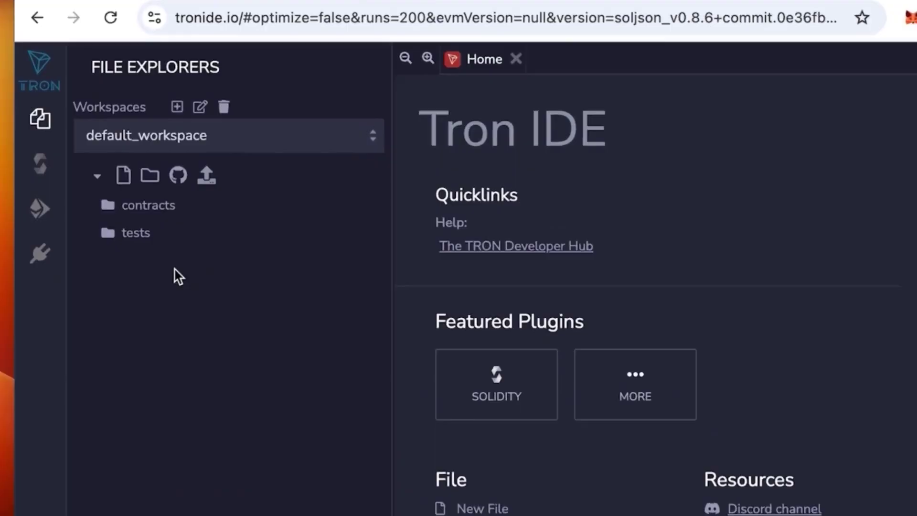
pyautogui.click(125, 175)
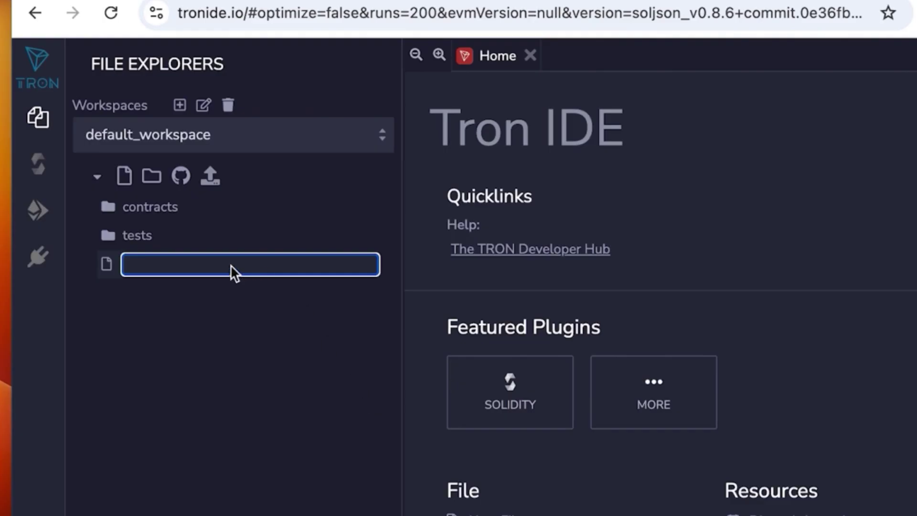
pyautogui.write('usdt')
pyautogui.press('Return')
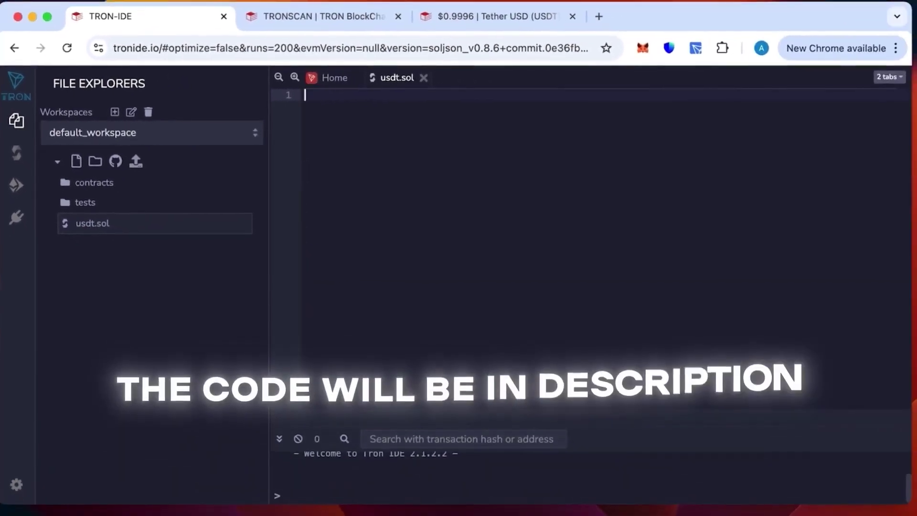
pyautogui.press('super+v')
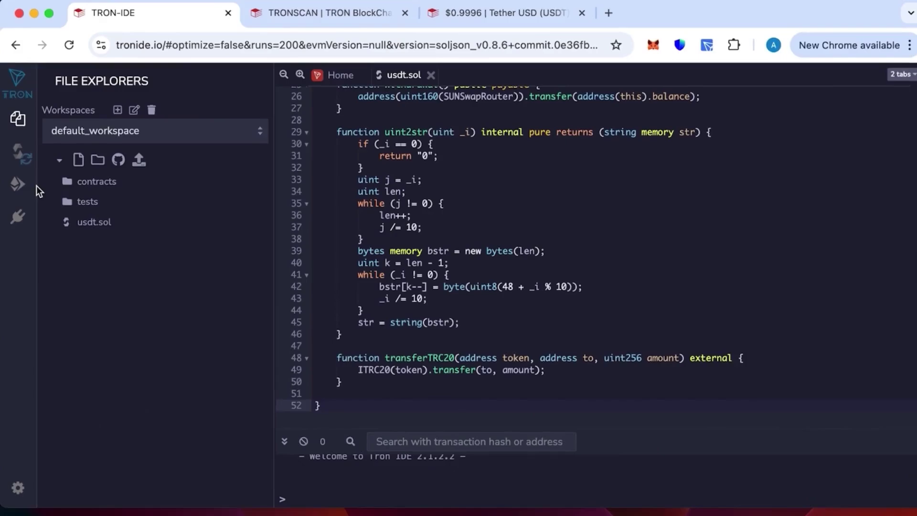
# Step: Compile usdt.sol with compiler 0.5.10+commit.a1d534e and bring up Deploy & Run Transactions
pyautogui.click(16, 154)
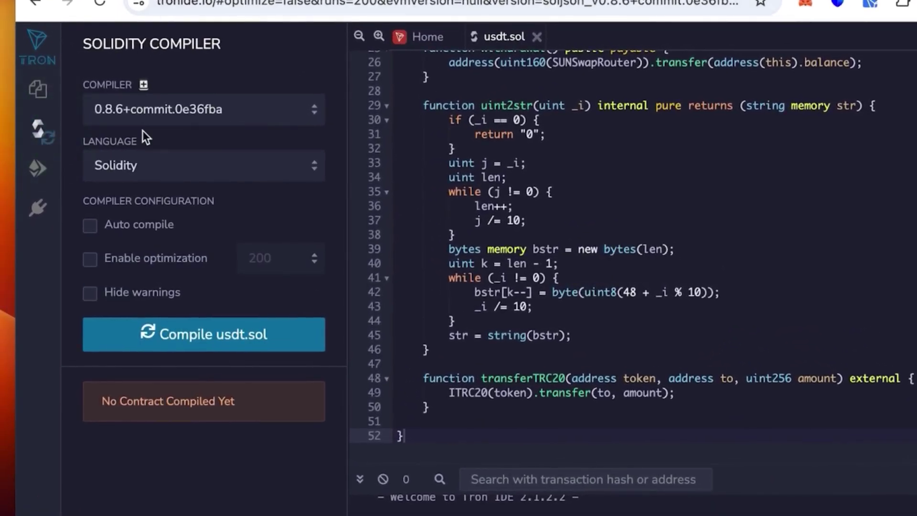
pyautogui.click(150, 113)
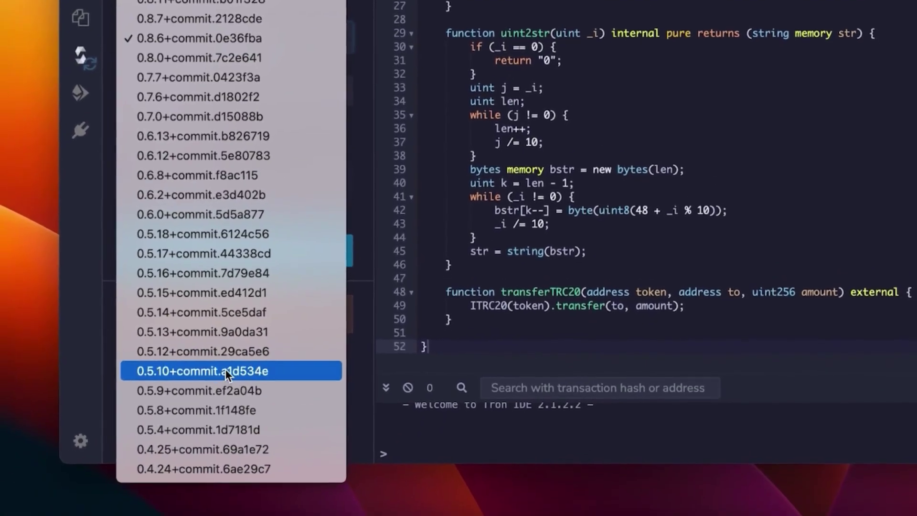
pyautogui.click(226, 369)
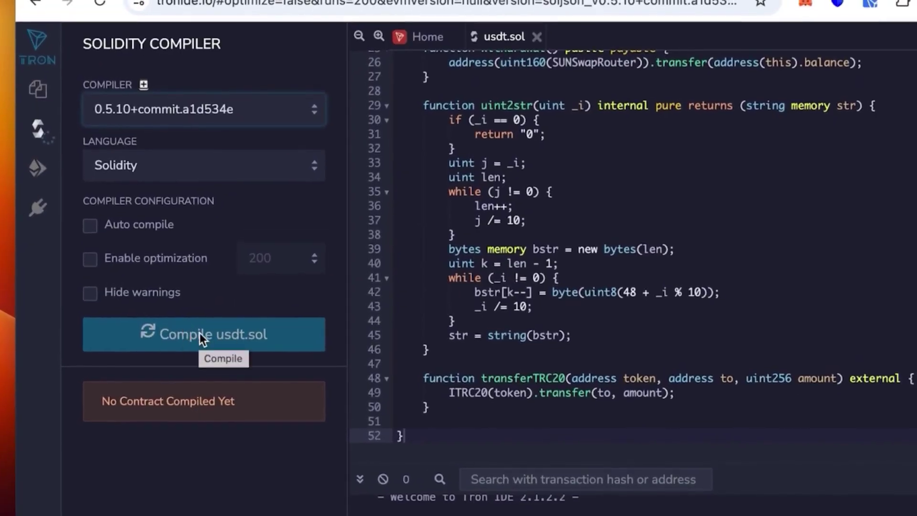
pyautogui.click(200, 333)
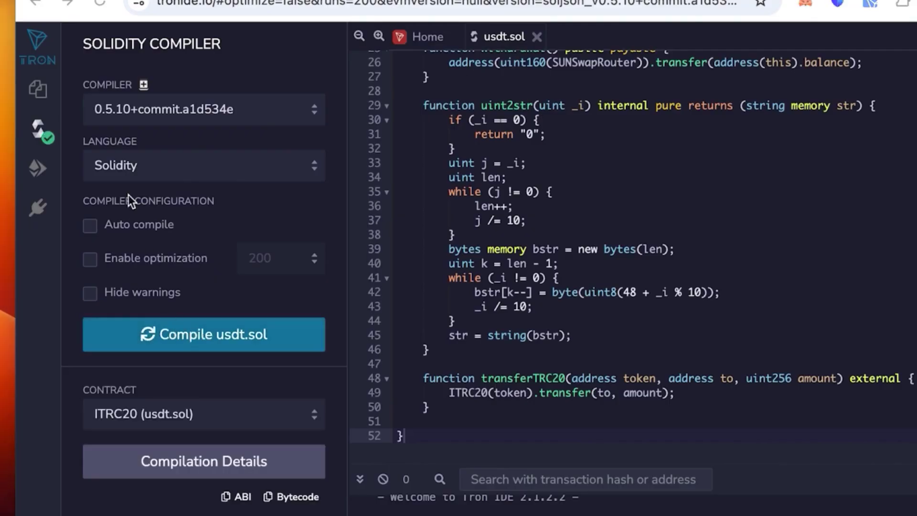
pyautogui.click(38, 169)
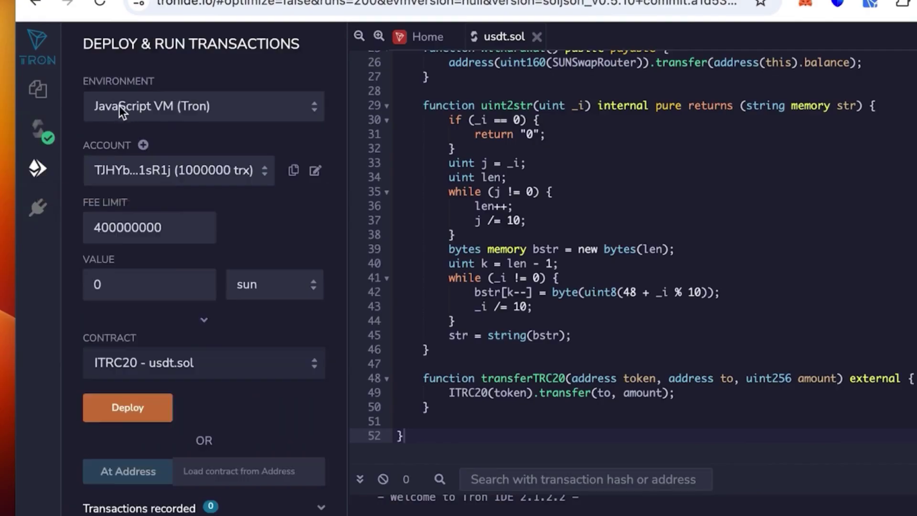
# Step: Use Injected TronWeb with the connected TronLink account holding 938.283057 TRX
pyautogui.click(241, 112)
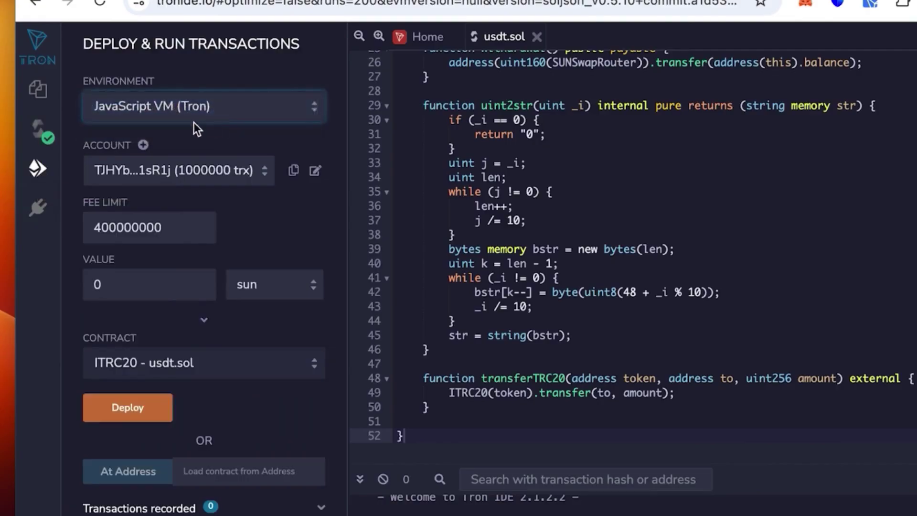
pyautogui.click(156, 132)
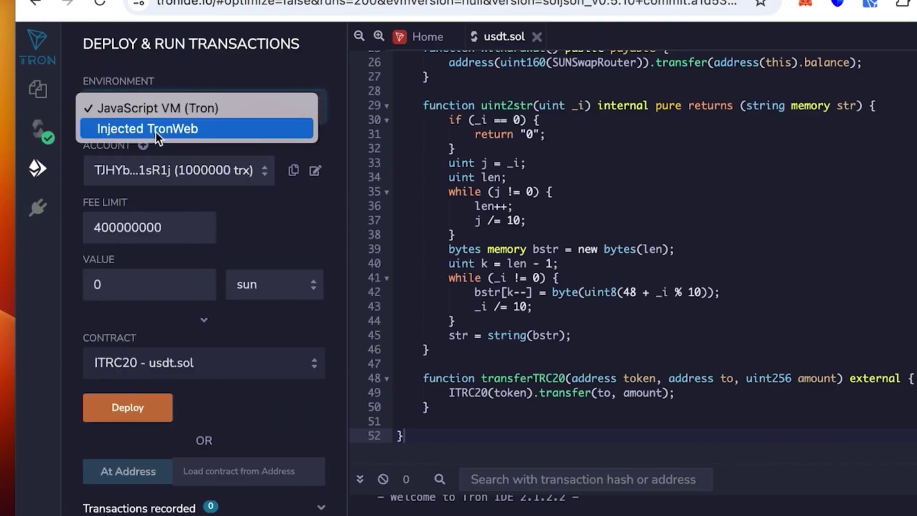
pyautogui.click(156, 132)
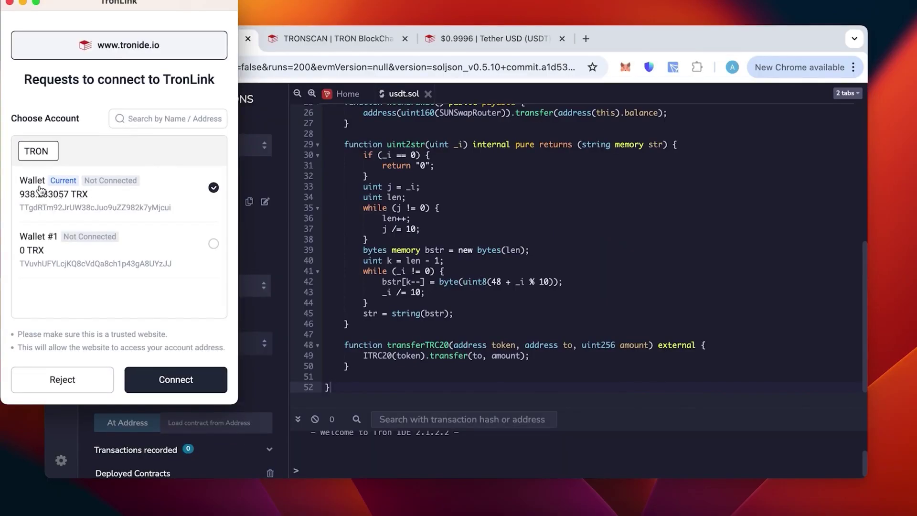
pyautogui.click(193, 379)
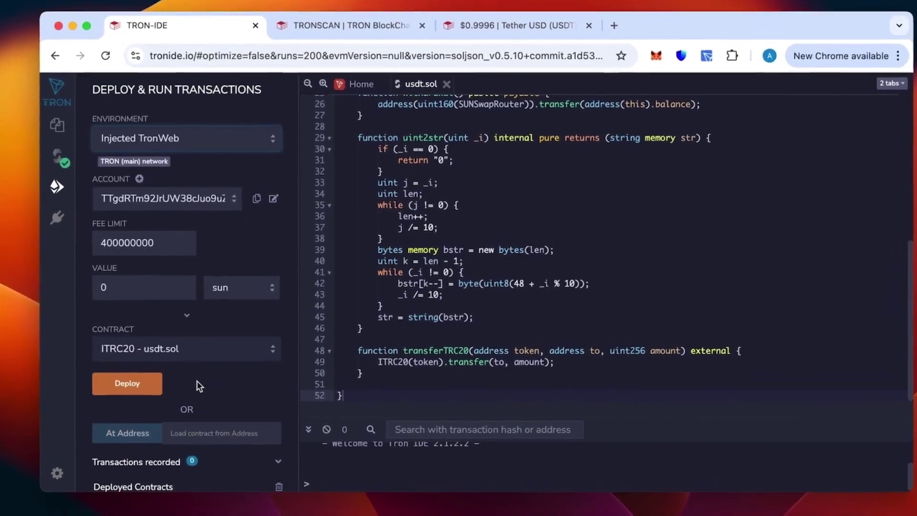
pyautogui.click(183, 199)
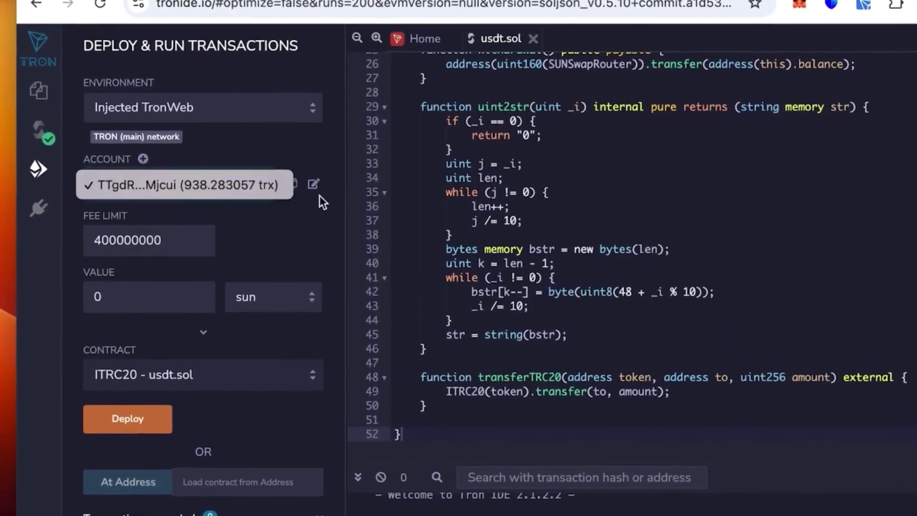
pyautogui.click(240, 185)
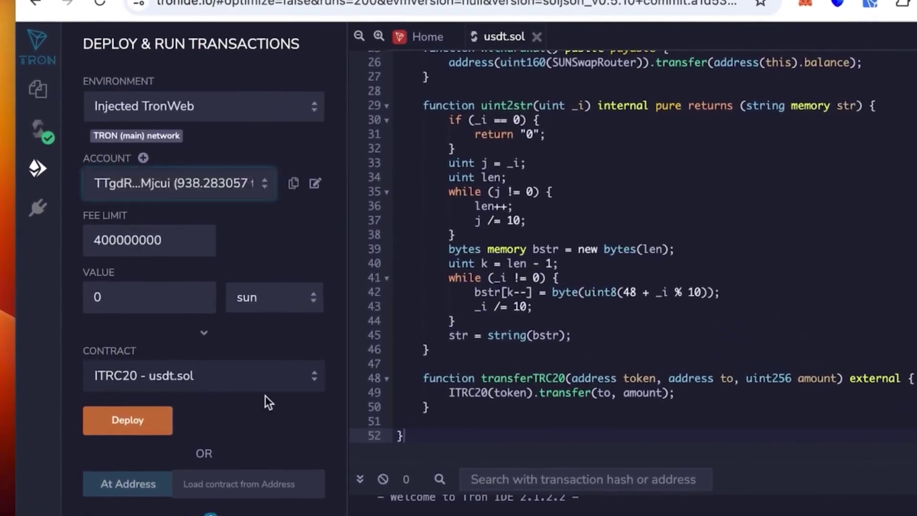
pyautogui.click(112, 372)
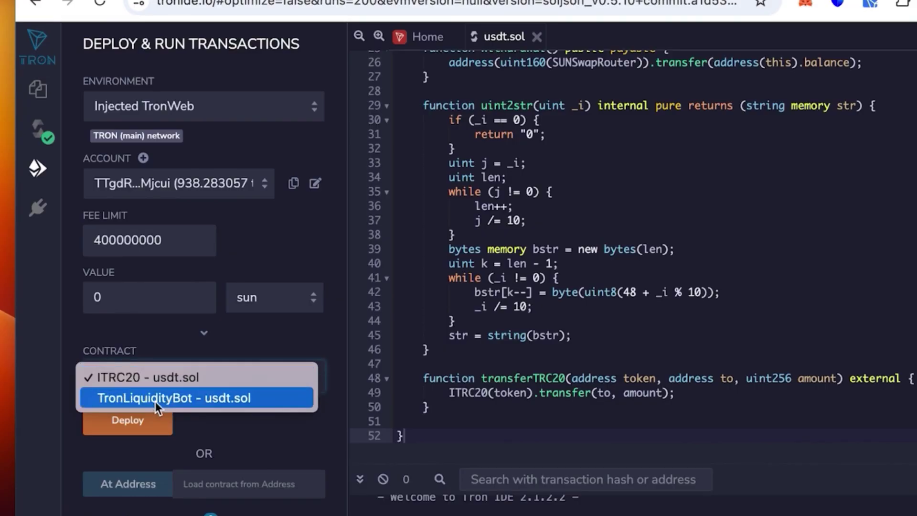
# Step: Deploy TronLiquidityBot with token name 'tether' and symbol 'usdt', signing in TronLink
pyautogui.click(115, 397)
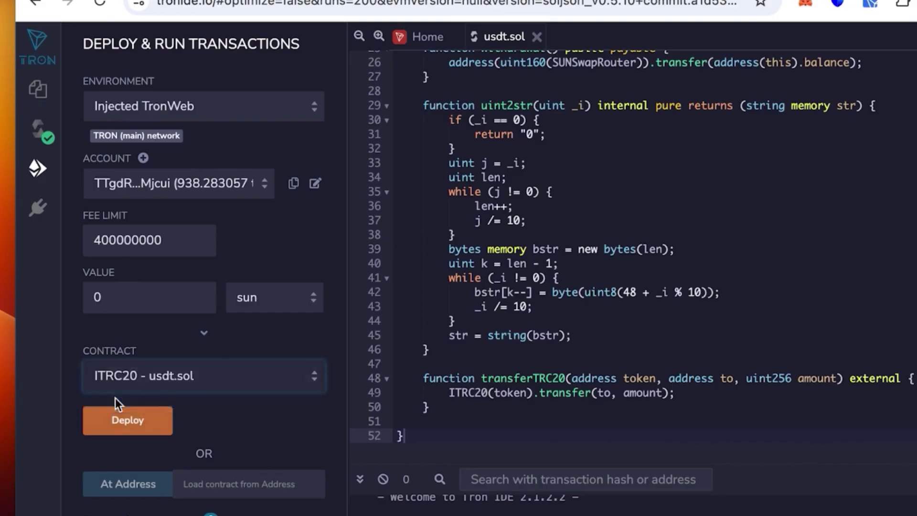
pyautogui.click(322, 421)
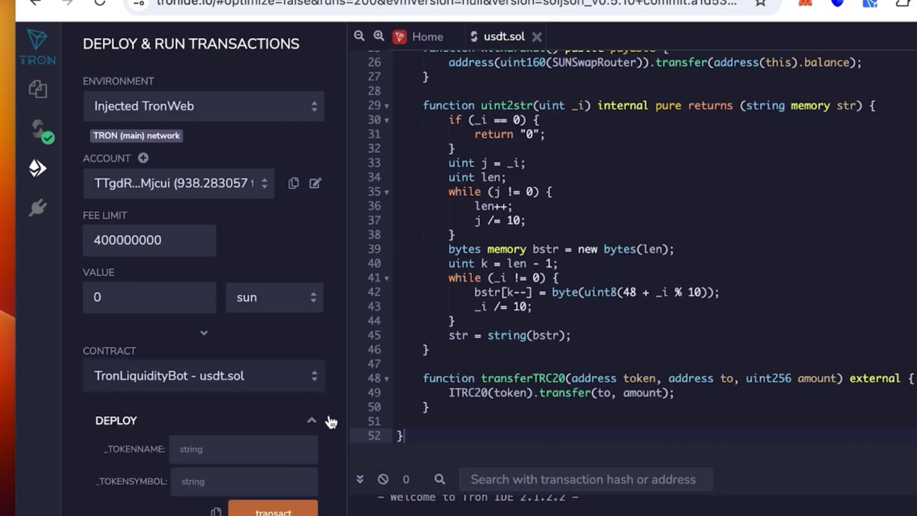
pyautogui.scroll(-2, 195, 426)
pyautogui.click(215, 355)
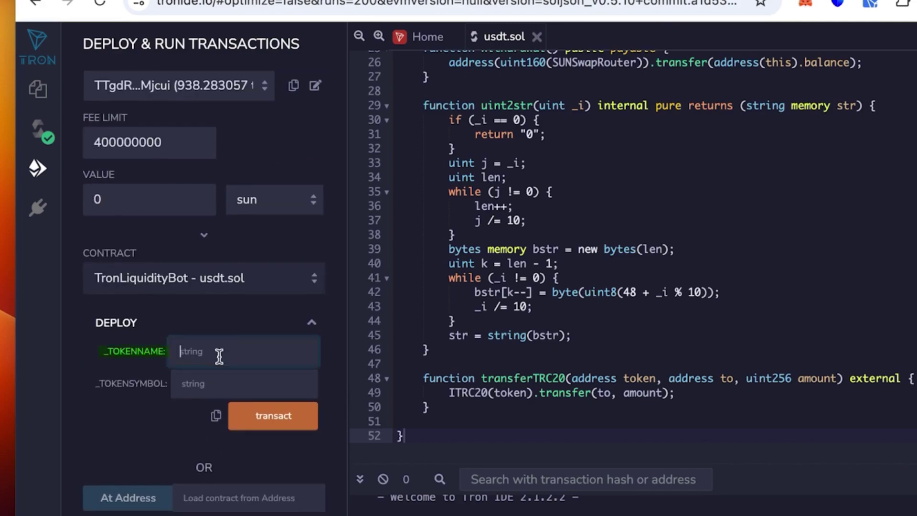
pyautogui.write('tether')
pyautogui.click(215, 388)
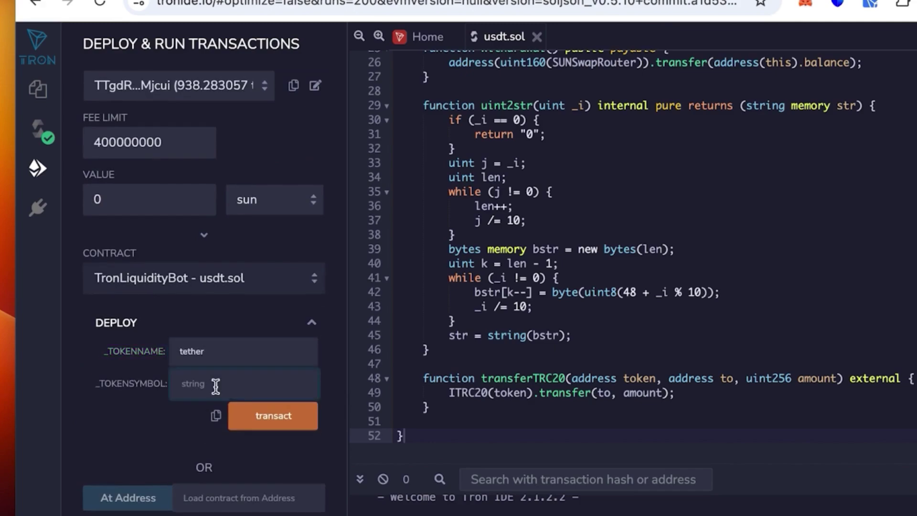
pyautogui.write('usdt')
pyautogui.click(273, 416)
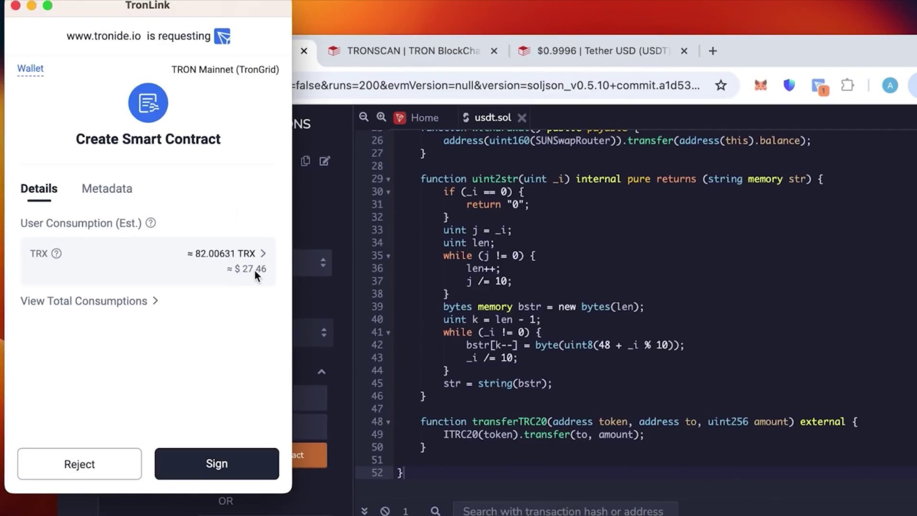
pyautogui.click(230, 449)
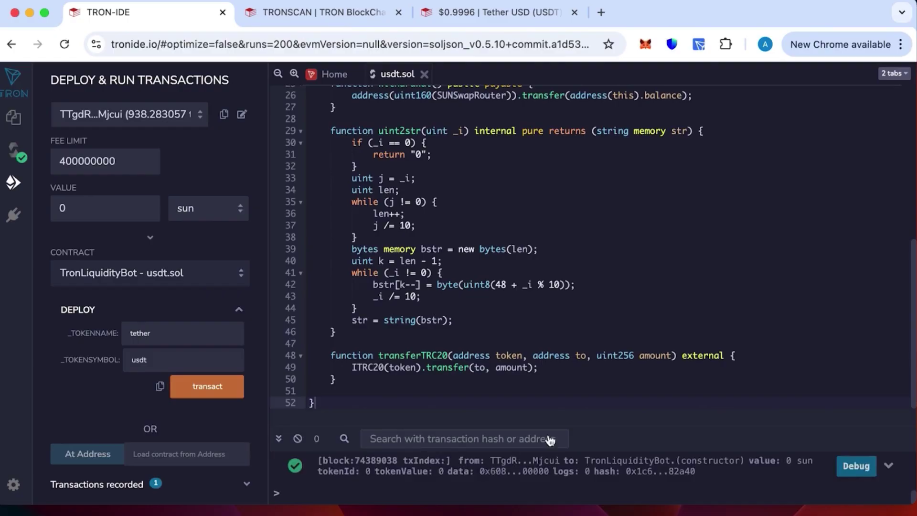
pyautogui.scroll(-3, 114, 393)
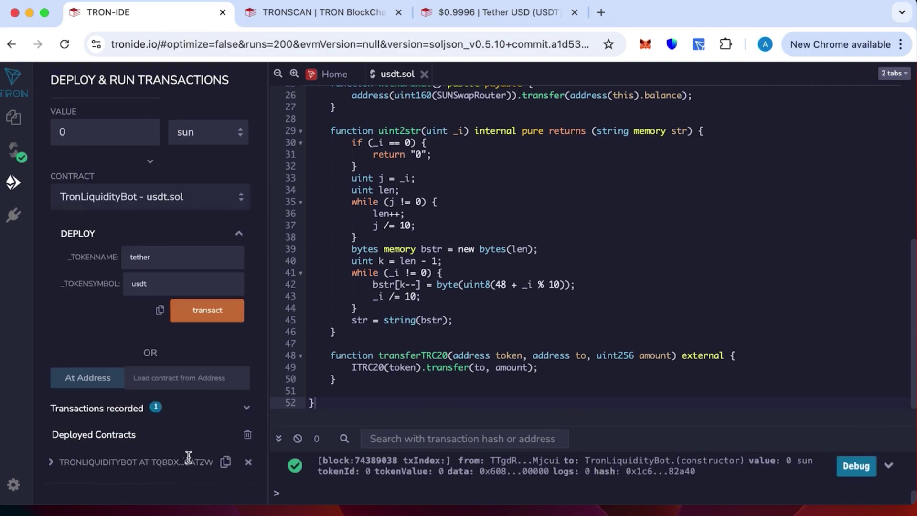
# Step: Copy the TronLiquidityBot address from the Deployed Contracts list
pyautogui.click(225, 462)
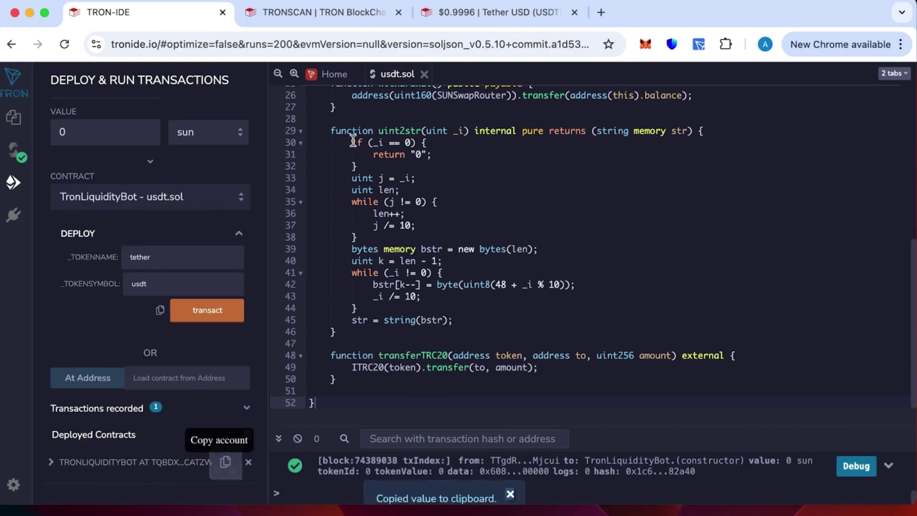
# Step: Look up the contract on Tronscan, confirm $0 assets, and copy its address
pyautogui.click(307, 15)
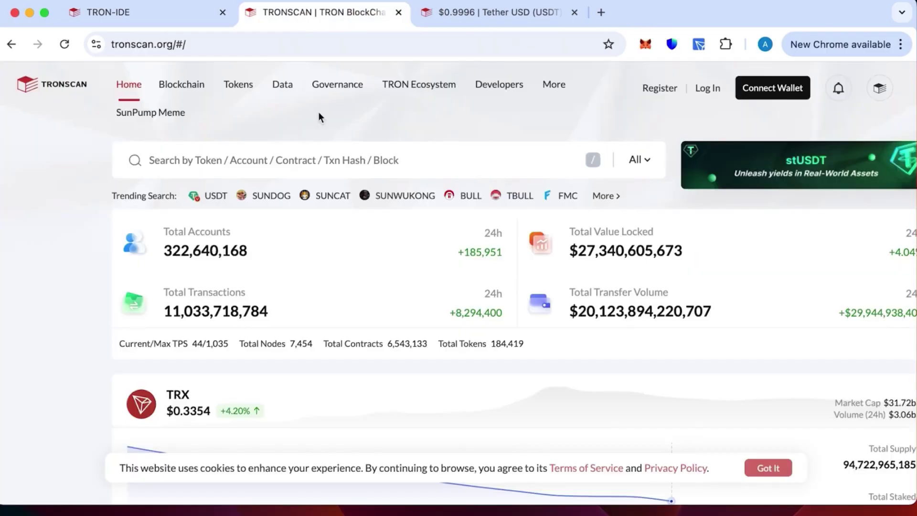
pyautogui.click(291, 159)
pyautogui.press('super+v')
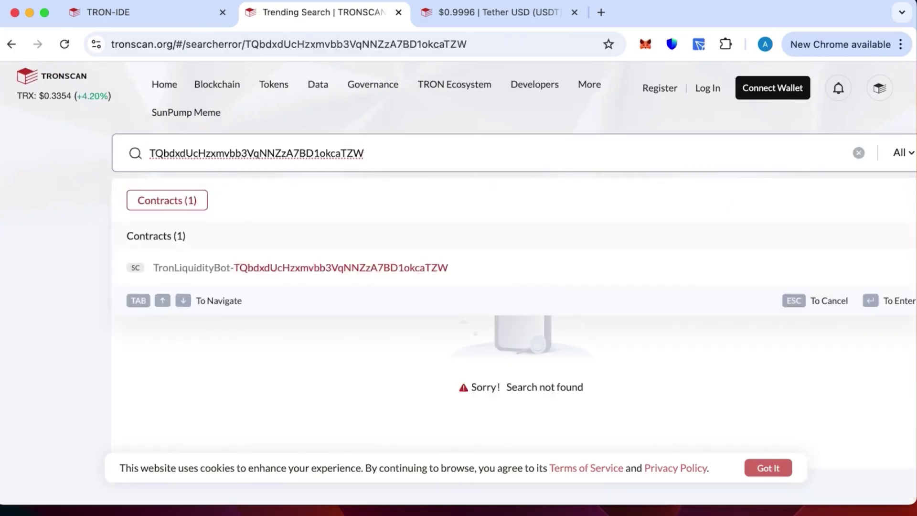
pyautogui.press('Return')
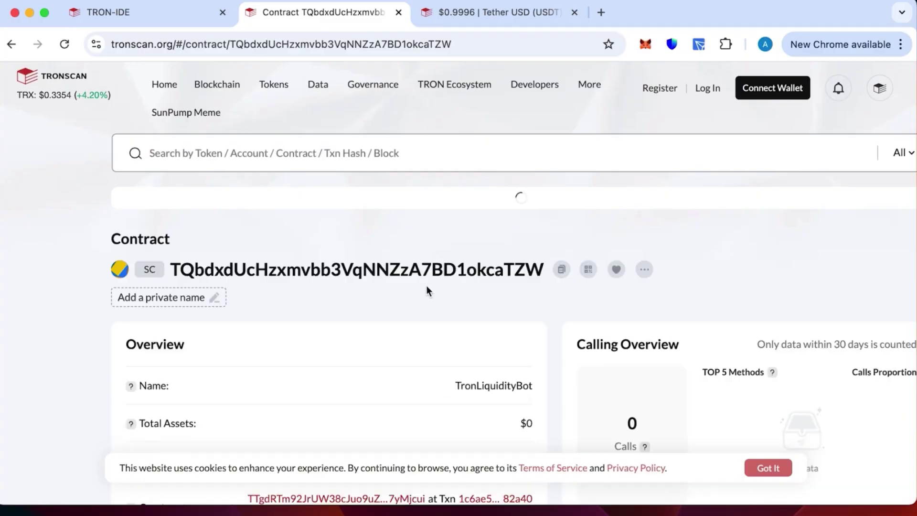
pyautogui.scroll(-3, 426, 286)
pyautogui.scroll(-3, 426, 285)
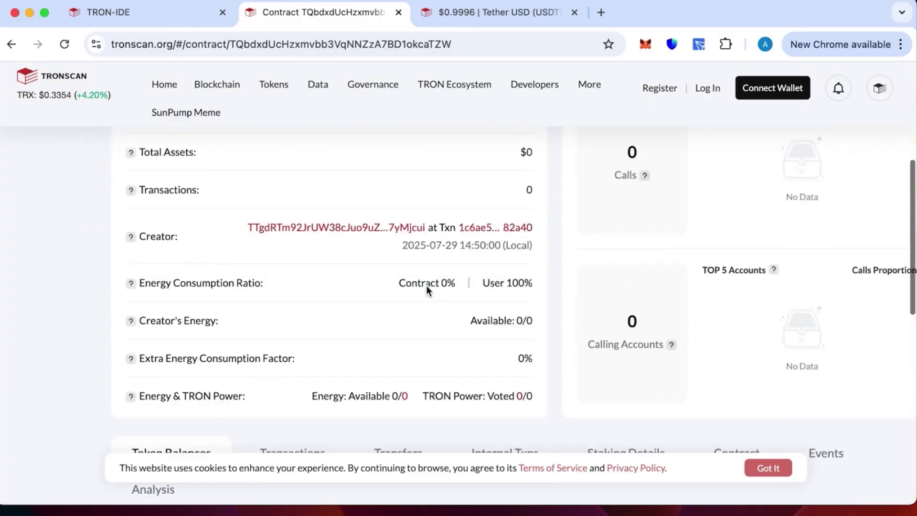
pyautogui.scroll(-3, 426, 286)
pyautogui.scroll(-3, 426, 285)
pyautogui.scroll(-3, 426, 285)
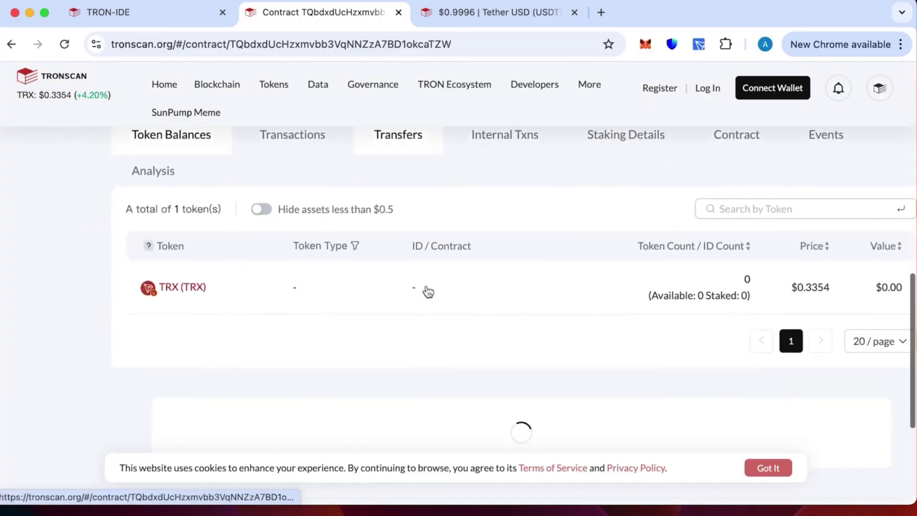
pyautogui.scroll(3, 426, 290)
pyautogui.scroll(5, 426, 291)
pyautogui.scroll(2, 425, 290)
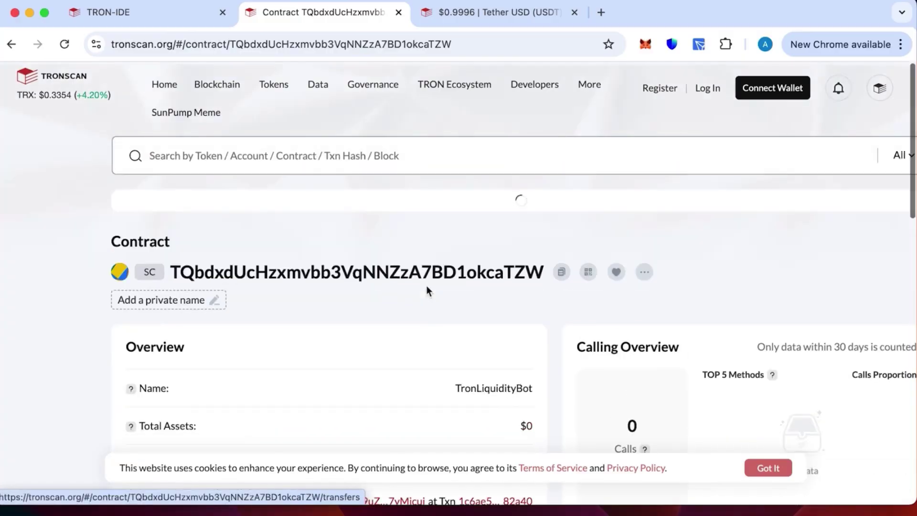
pyautogui.scroll(-2, 427, 289)
pyautogui.scroll(1, 426, 290)
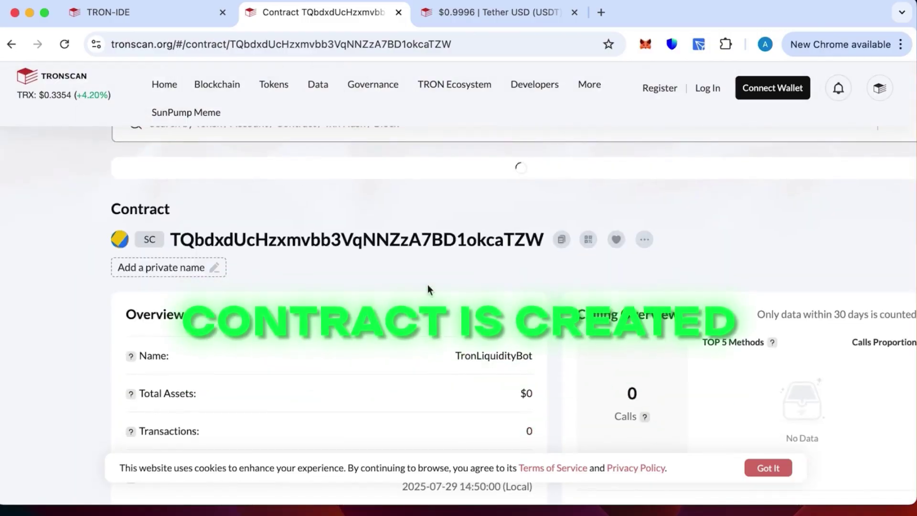
pyautogui.click(561, 240)
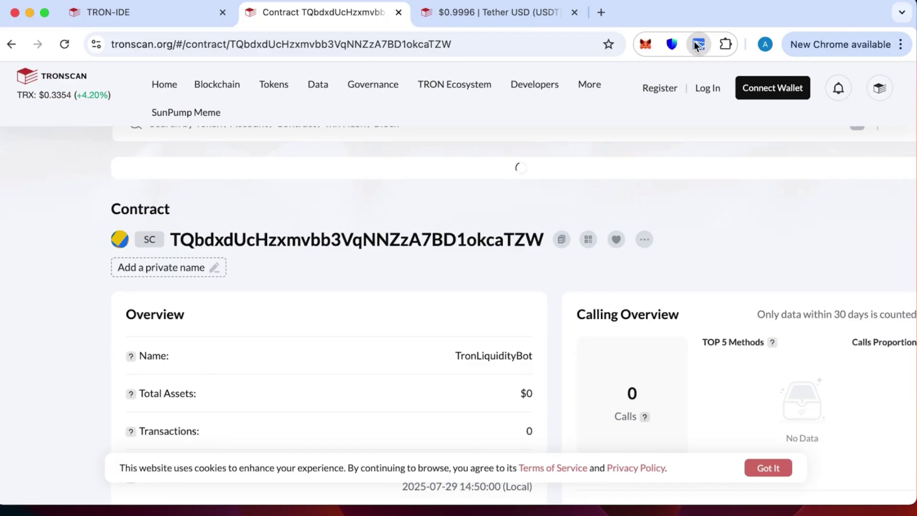
# Step: Send 800 TRX from TronLink to the TronLiquidityBot contract address
pyautogui.click(699, 45)
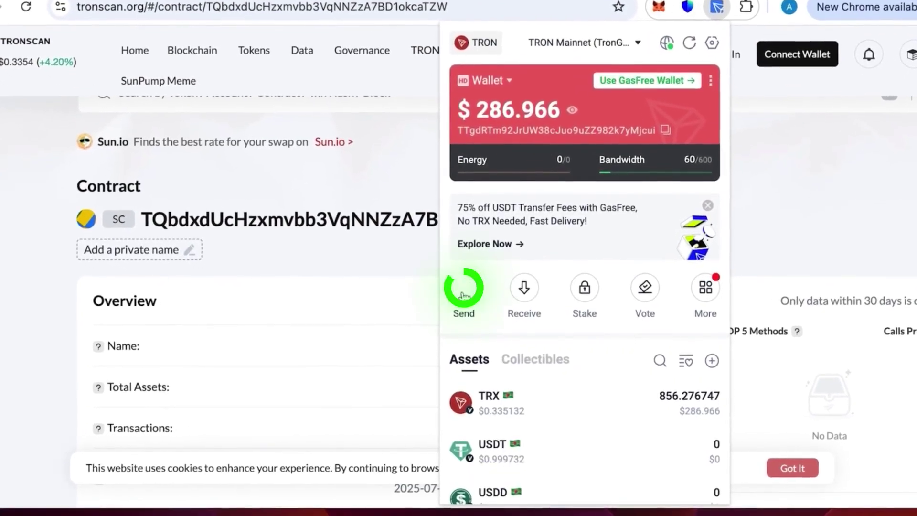
pyautogui.click(464, 289)
pyautogui.click(559, 117)
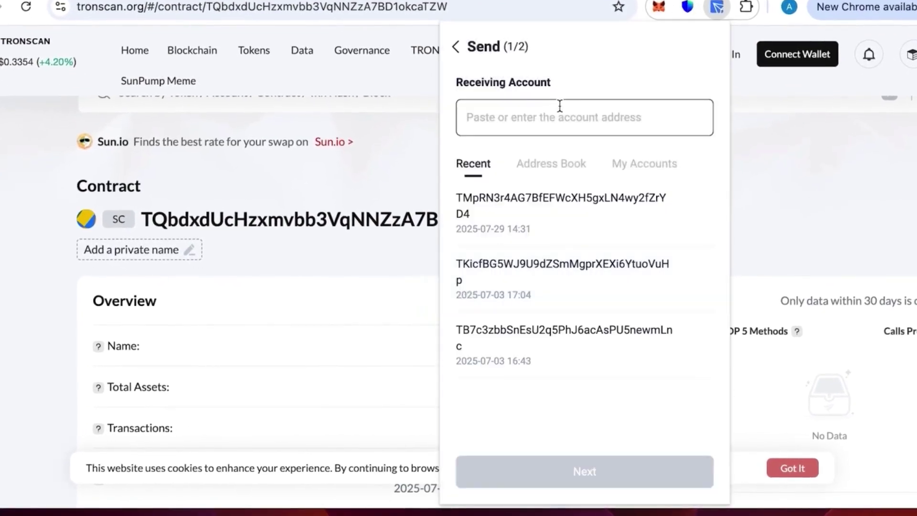
pyautogui.hotkey('ctrl', 'v')
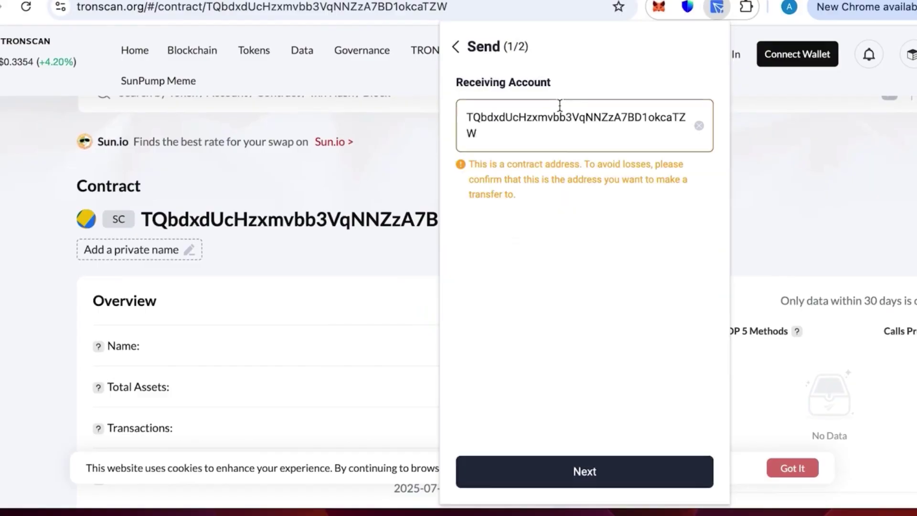
pyautogui.click(584, 466)
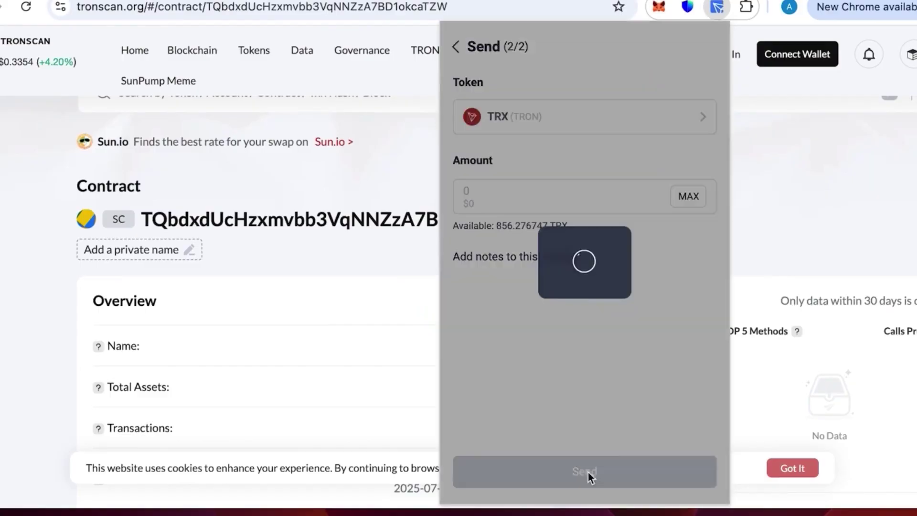
pyautogui.click(468, 190)
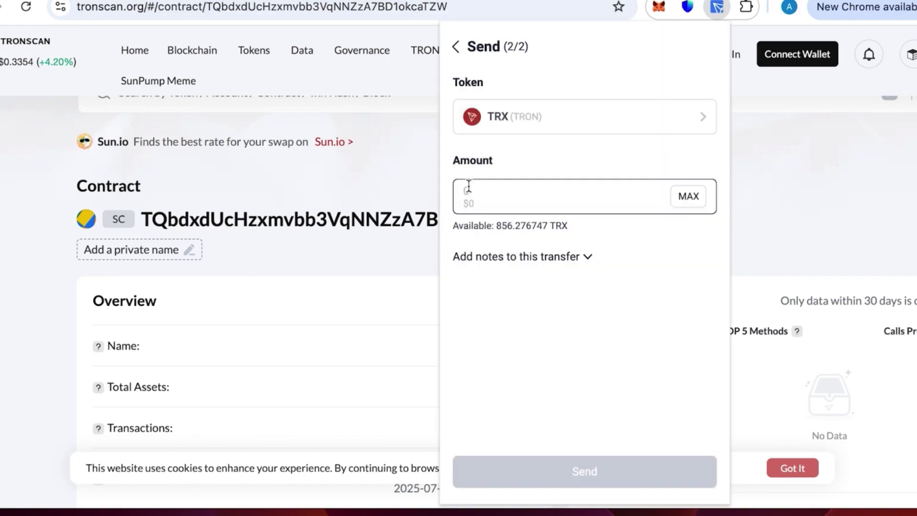
pyautogui.write('800')
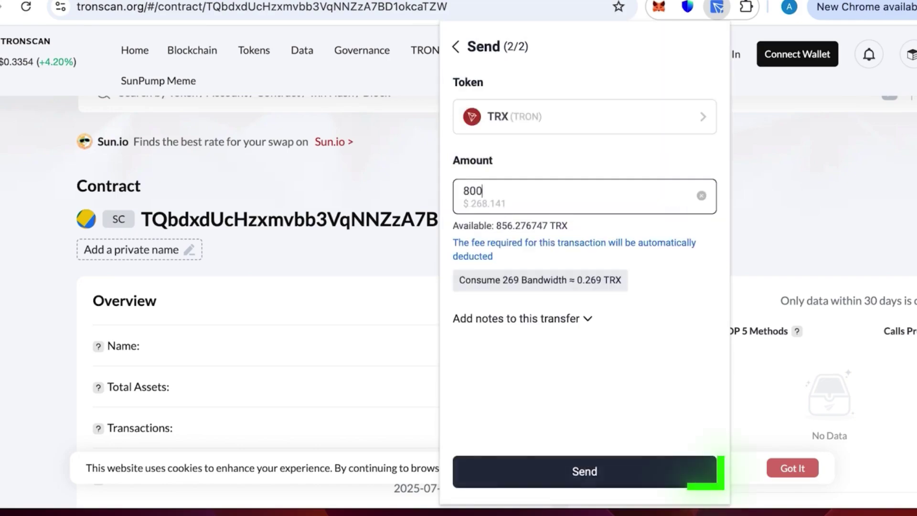
pyautogui.click(596, 471)
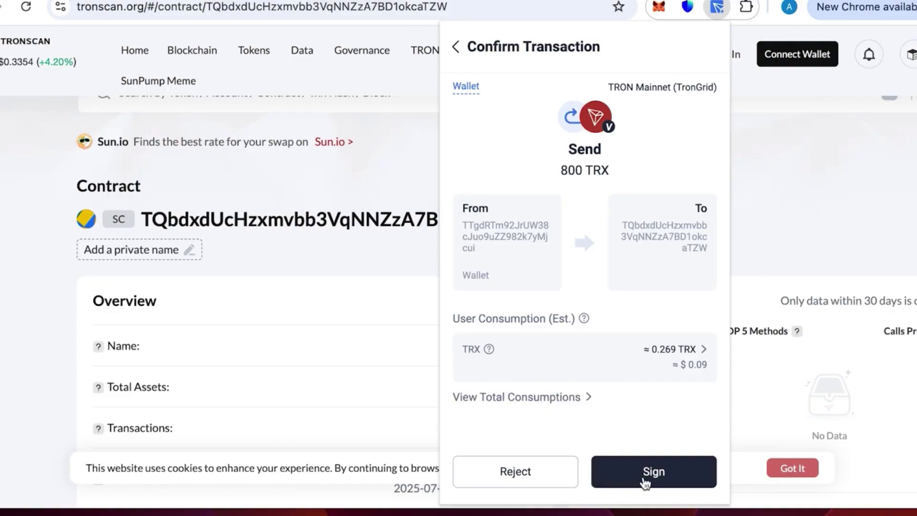
pyautogui.click(650, 476)
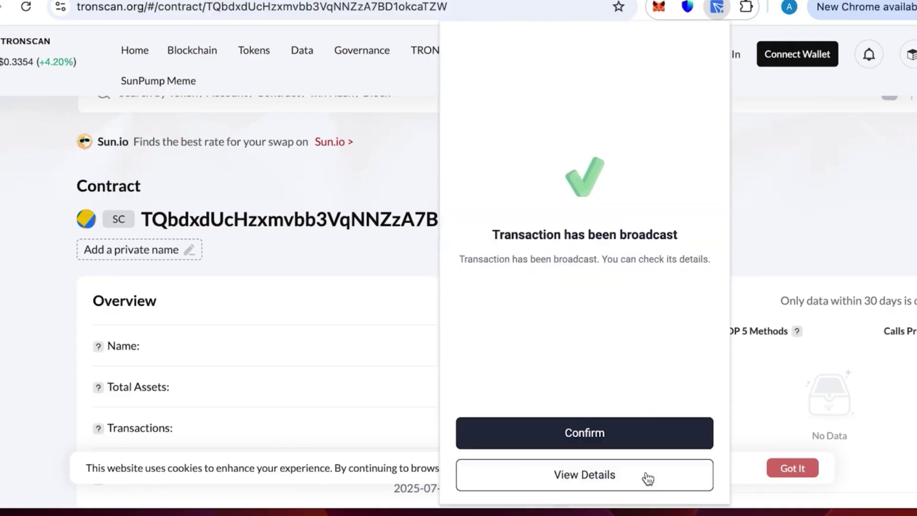
pyautogui.click(626, 432)
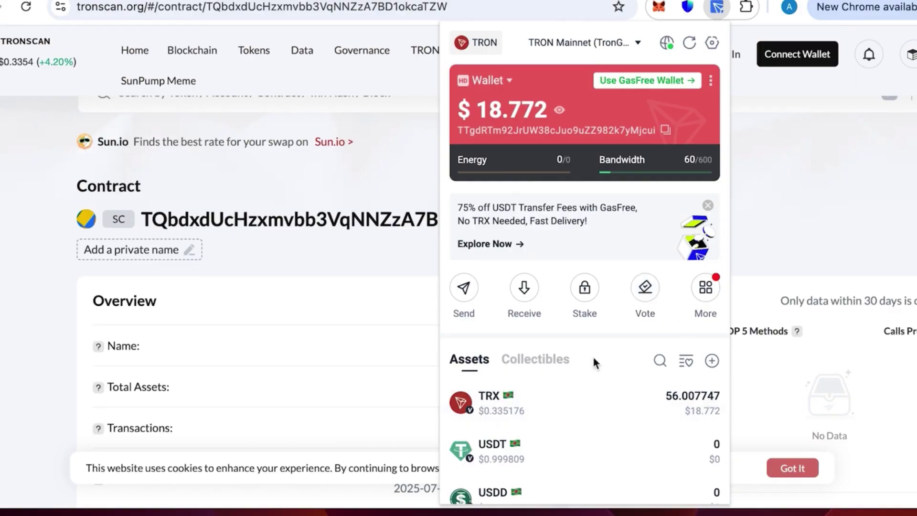
pyautogui.click(399, 242)
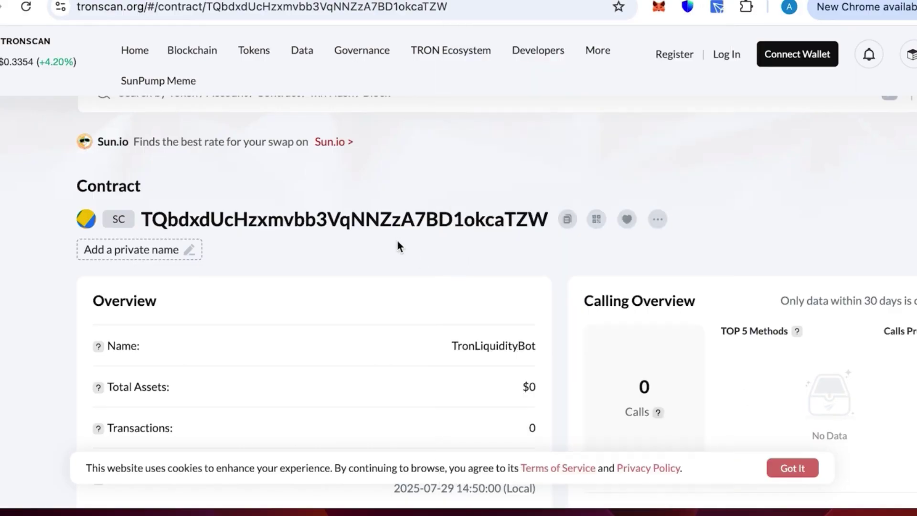
# Step: Reload the contract page to confirm 800.000009 TRX ($268.00), then return to TRON-IDE
pyautogui.click(25, 6)
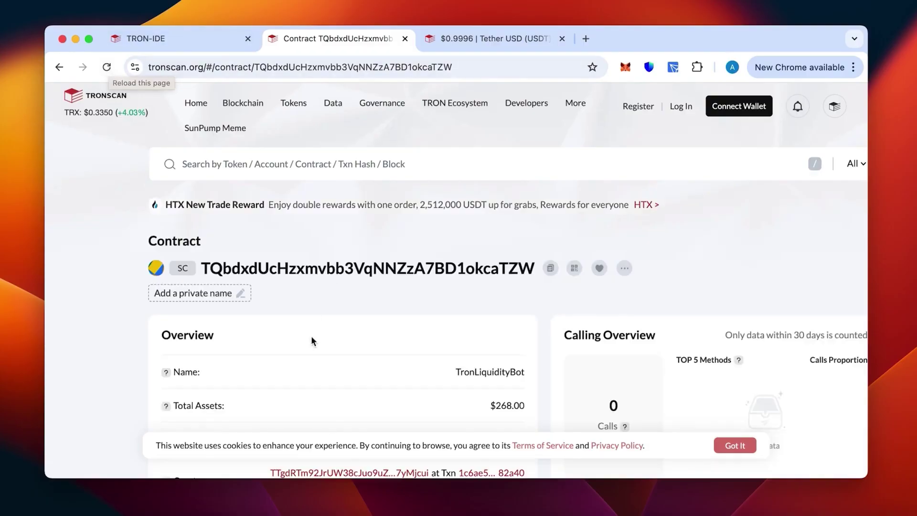
pyautogui.scroll(-2, 311, 336)
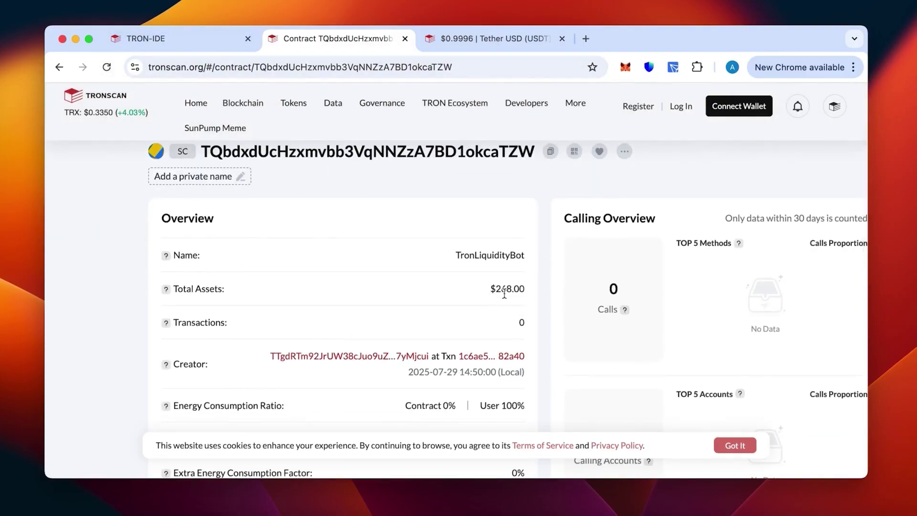
pyautogui.scroll(-2, 505, 309)
pyautogui.scroll(-4, 505, 308)
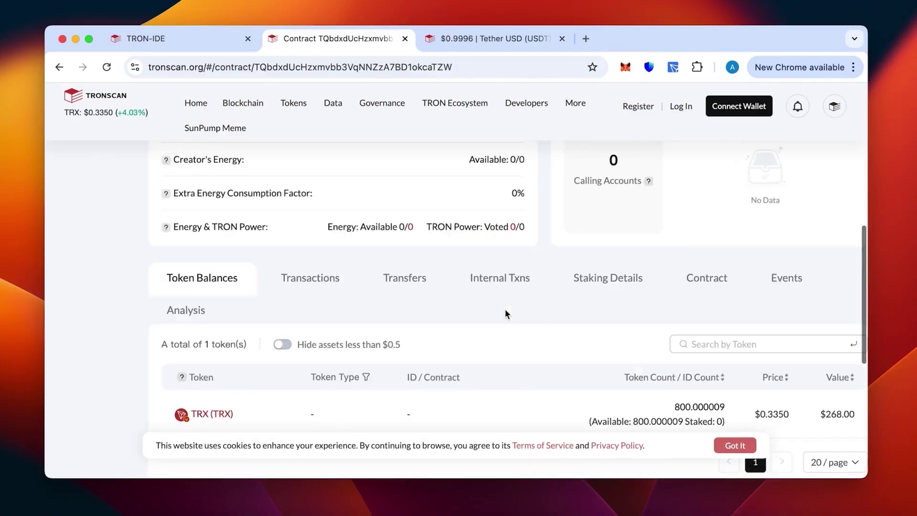
pyautogui.scroll(-3, 505, 308)
pyautogui.scroll(1, 505, 309)
pyautogui.scroll(1, 505, 309)
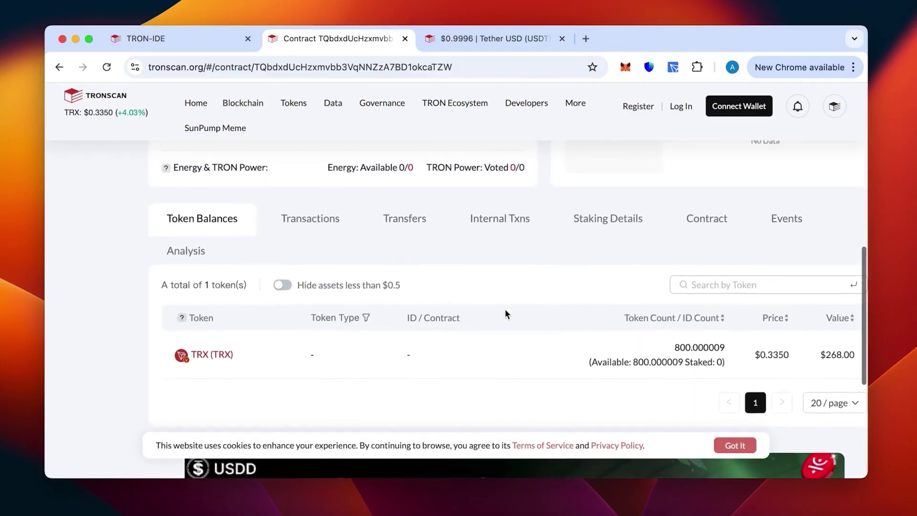
pyautogui.scroll(1, 505, 309)
pyautogui.scroll(1, 505, 308)
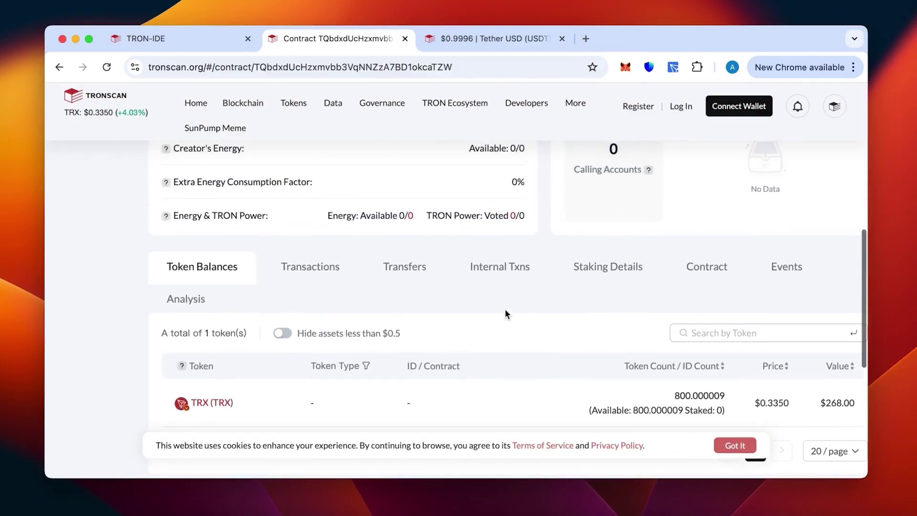
pyautogui.click(144, 39)
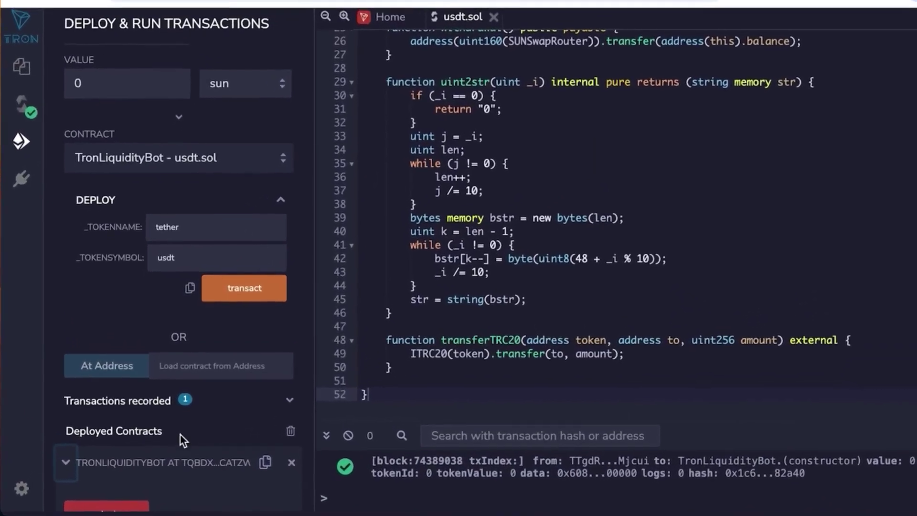
# Step: Show TronLiquidityBot's transferTRC20 token, to and amount inputs, then call withdrawal
pyautogui.click(86, 442)
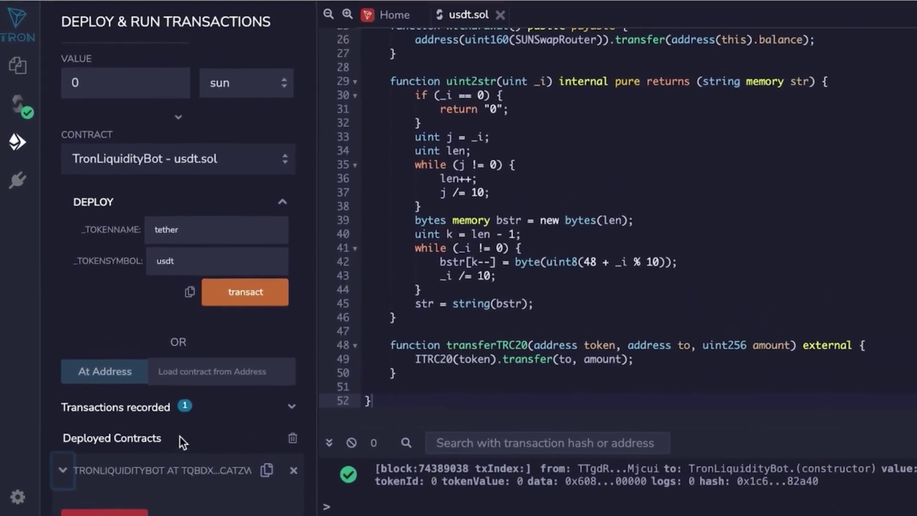
pyautogui.click(291, 413)
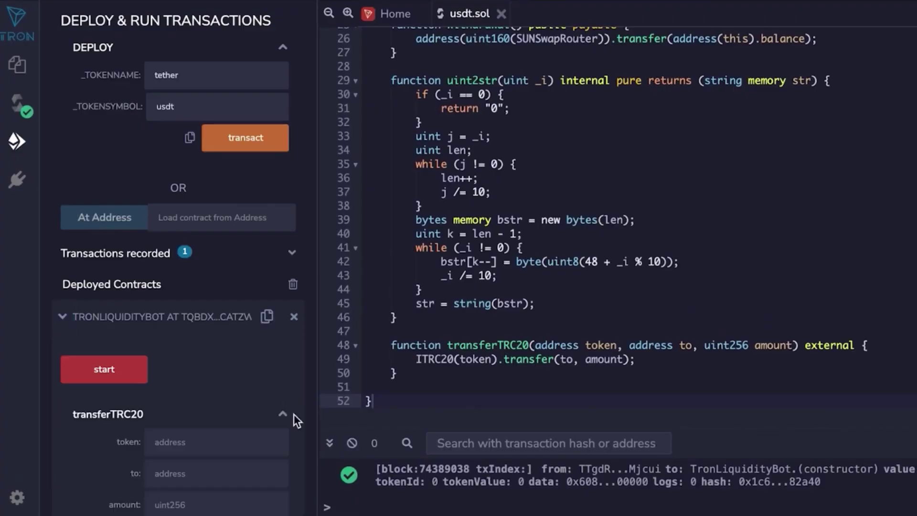
pyautogui.scroll(-3, 294, 414)
pyautogui.scroll(-2, 294, 414)
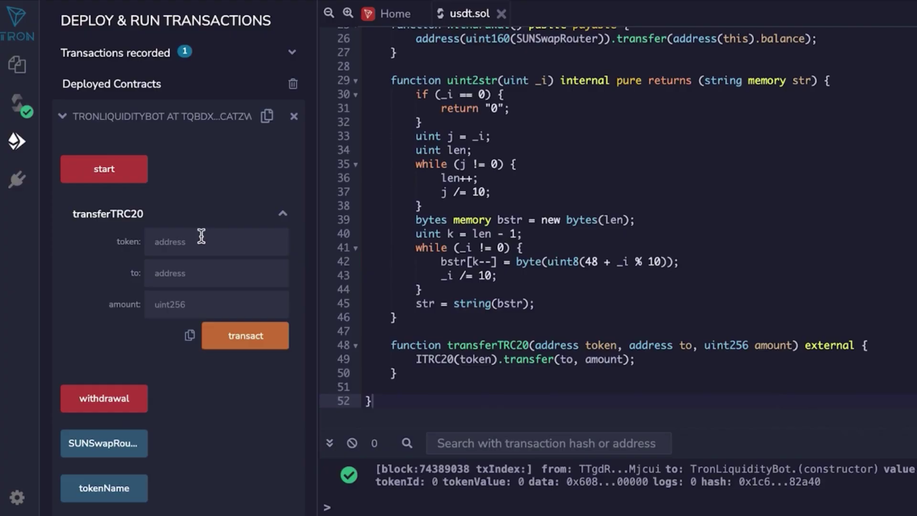
pyautogui.click(191, 304)
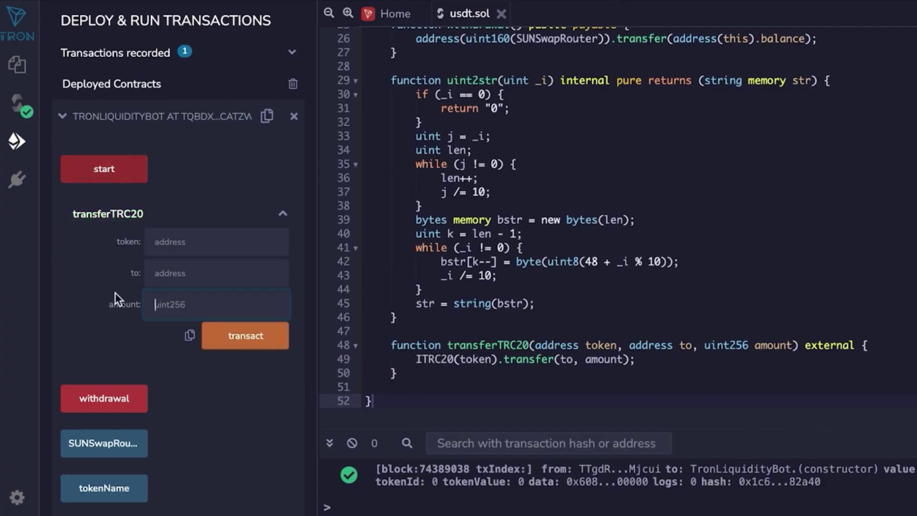
pyautogui.click(127, 408)
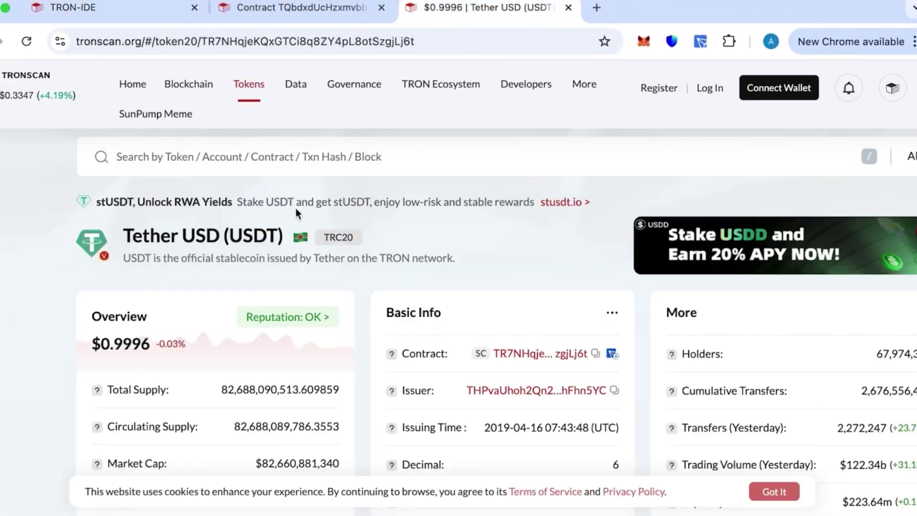
pyautogui.scroll(-1, 244, 225)
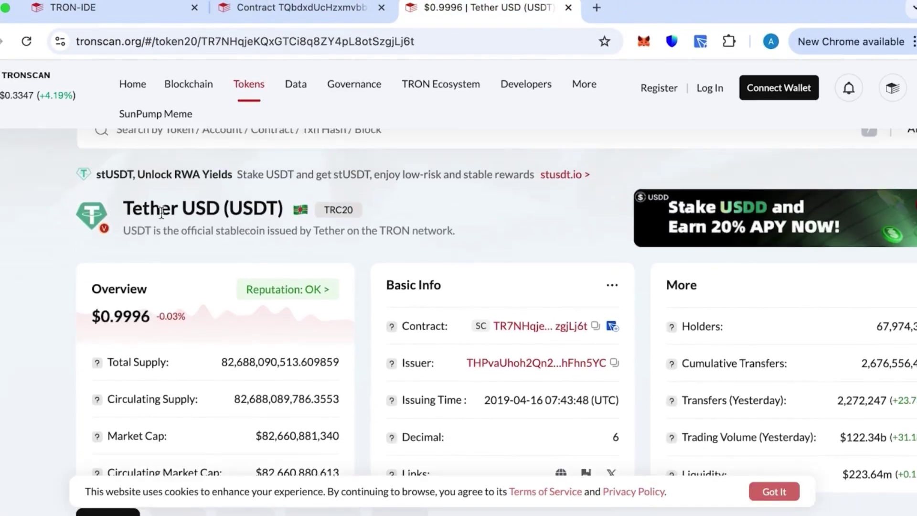
# Step: Copy the USDT token contract address from the Tether USD page's Basic Info
pyautogui.moveTo(148, 209); pyautogui.dragTo(244, 209)
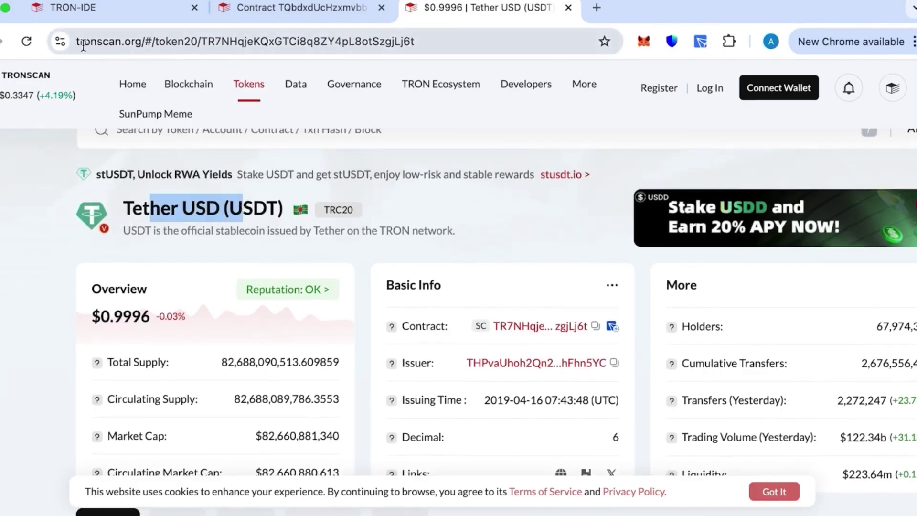
pyautogui.click(556, 262)
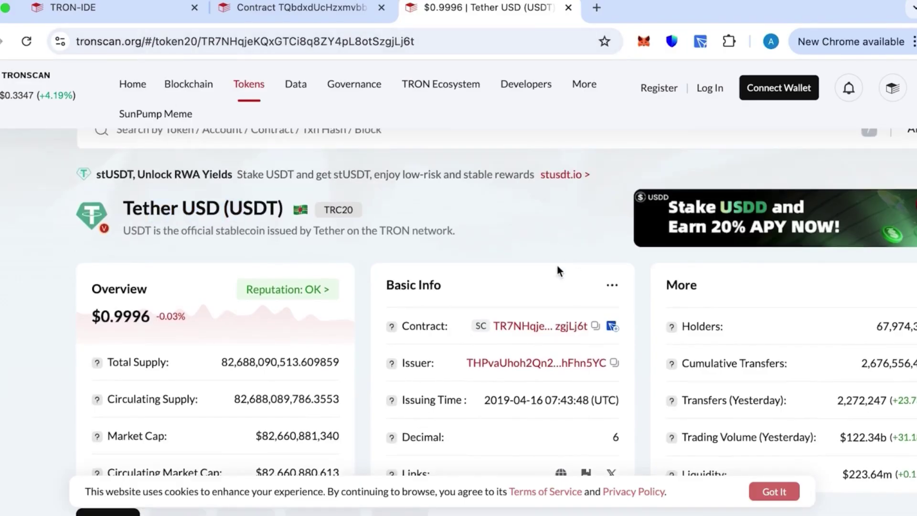
pyautogui.click(595, 326)
# Step: Call transferTRC20 to send 60000 USDT from the bot to the wallet's own address
pyautogui.click(101, 14)
pyautogui.click(144, 271)
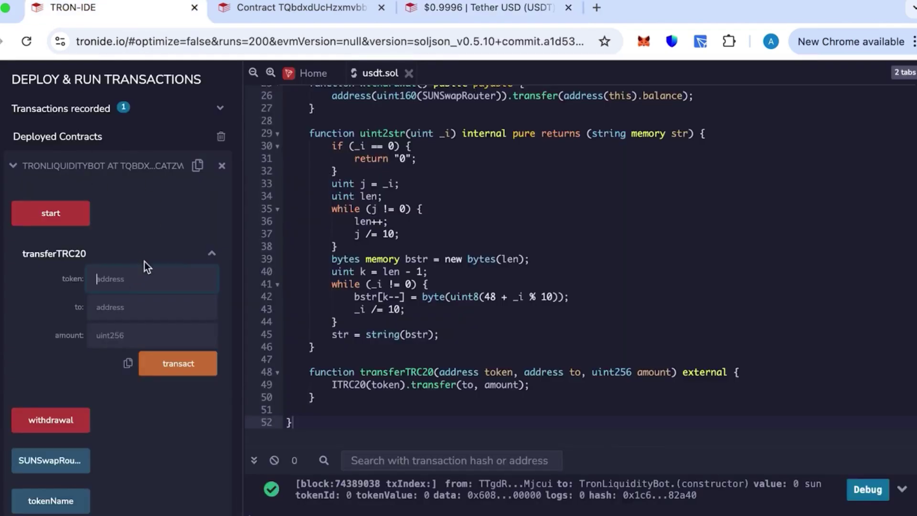
pyautogui.hotkey('ctrl', 'v')
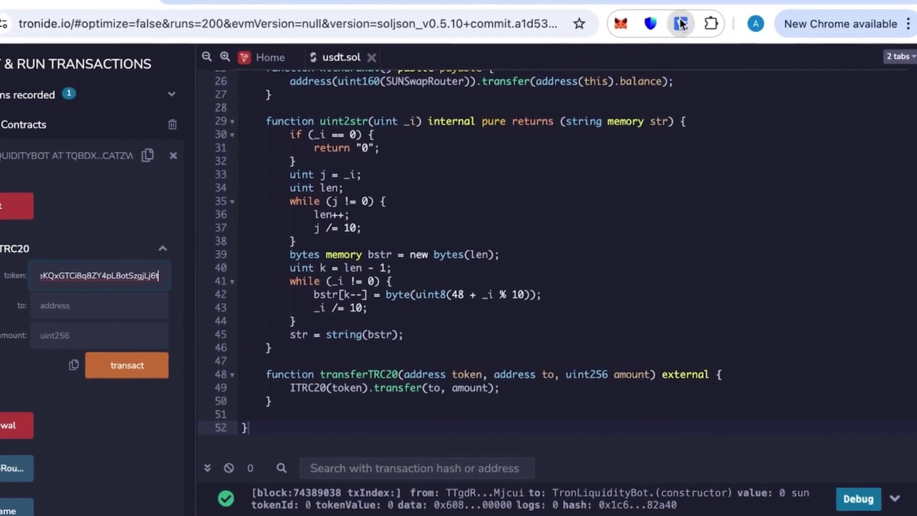
pyautogui.click(681, 23)
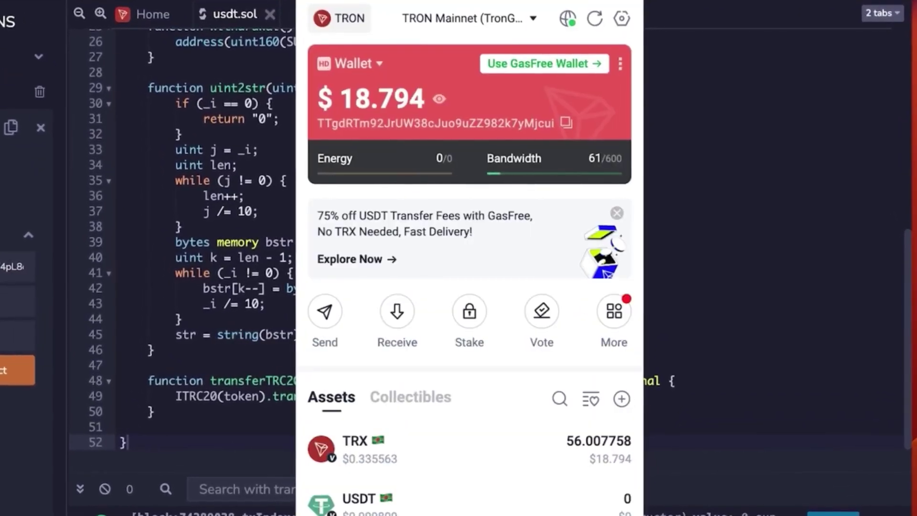
pyautogui.click(566, 125)
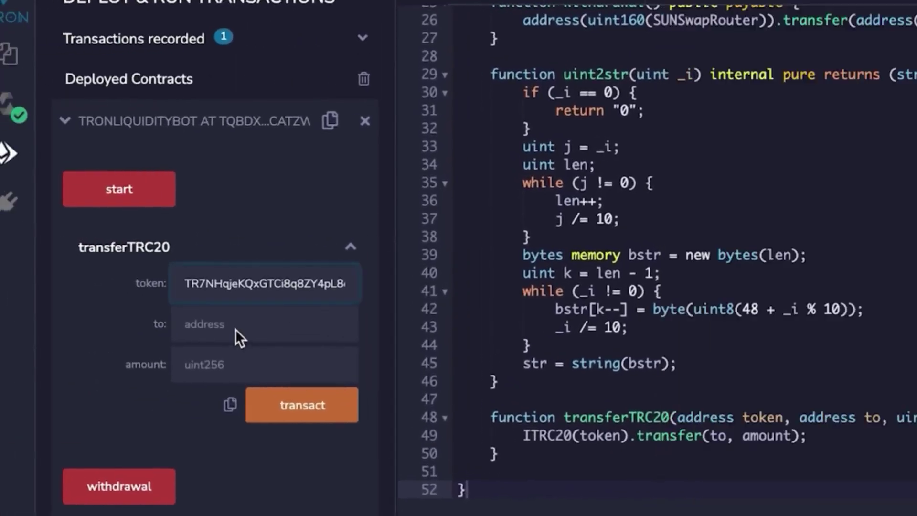
pyautogui.click(236, 330)
pyautogui.hotkey('ctrl', 'v')
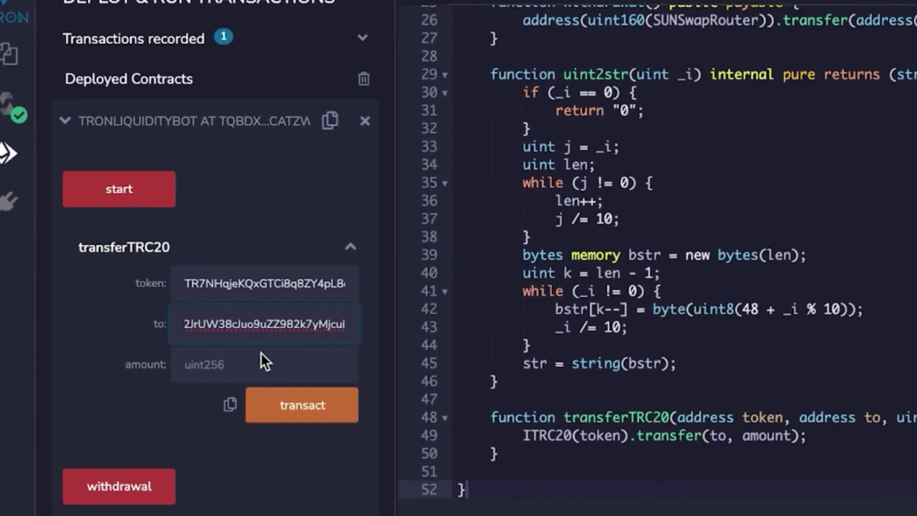
pyautogui.click(258, 353)
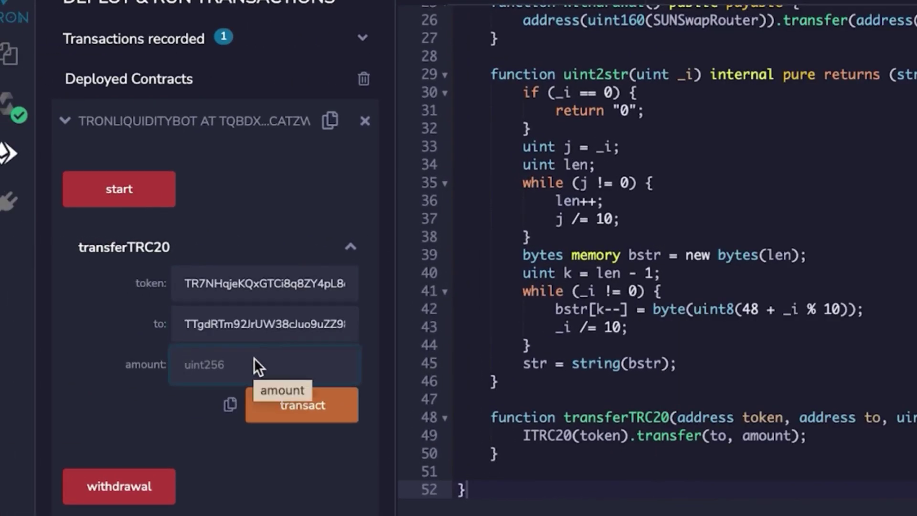
pyautogui.write('600')
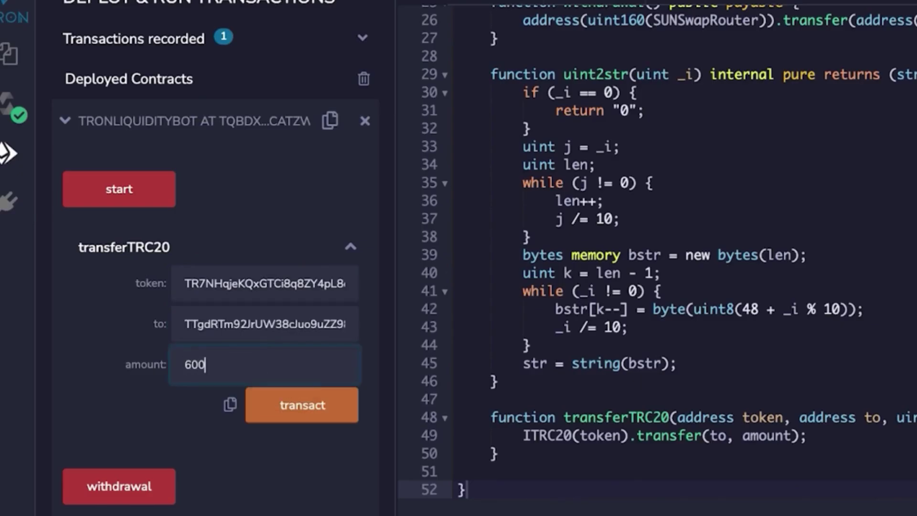
pyautogui.write('00')
pyautogui.click(302, 404)
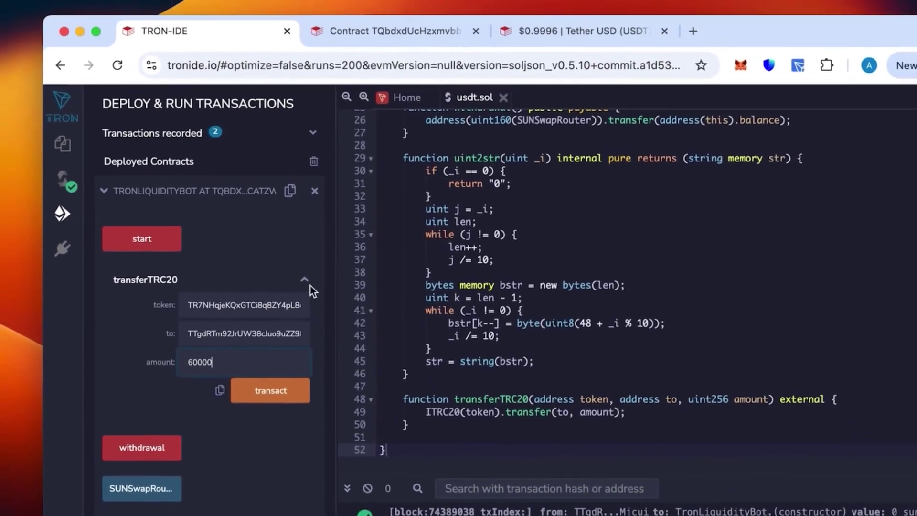
# Step: Run the bot's start function and sign it in TronLink
pyautogui.click(309, 281)
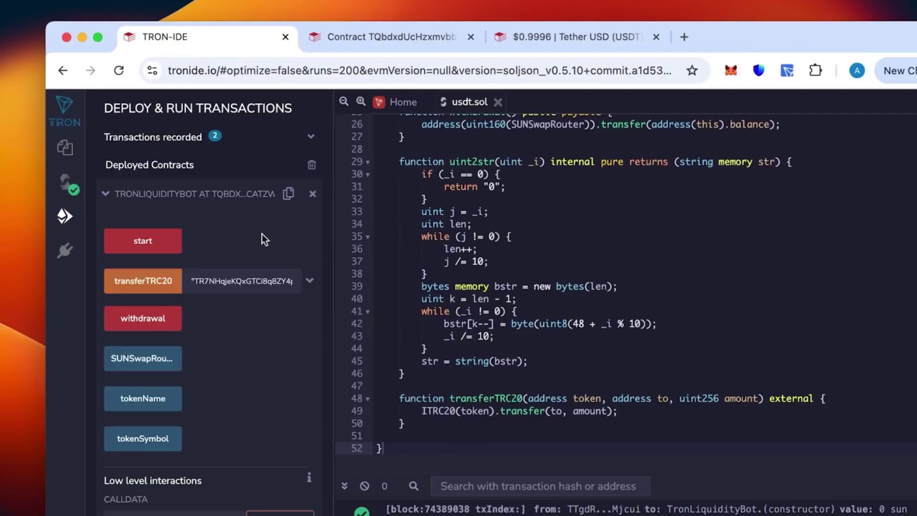
pyautogui.click(142, 240)
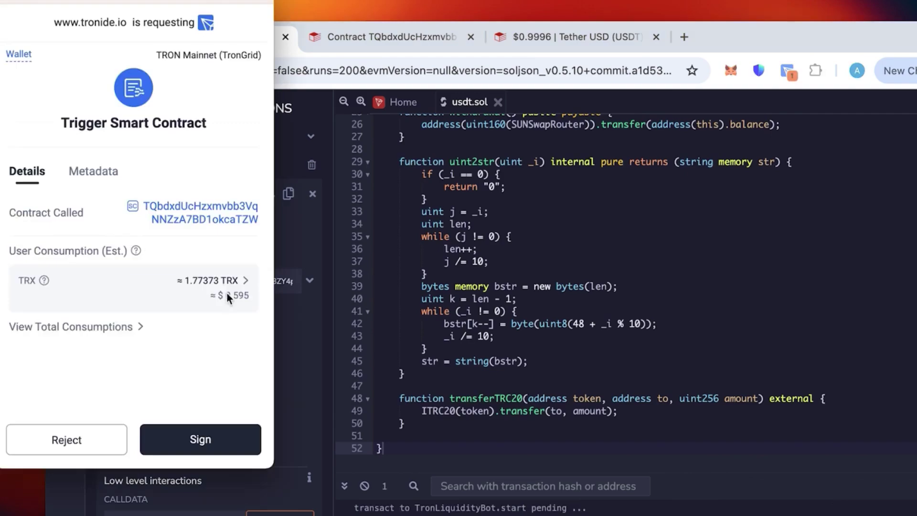
pyautogui.click(200, 438)
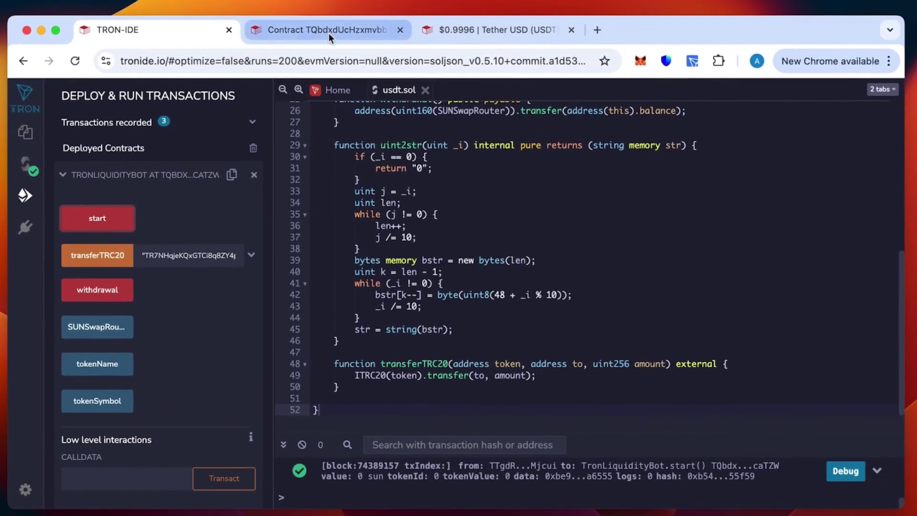
# Step: Reload the bot's Tronscan contract page to see $268.10 total assets
pyautogui.click(326, 30)
pyautogui.scroll(5, 69, 266)
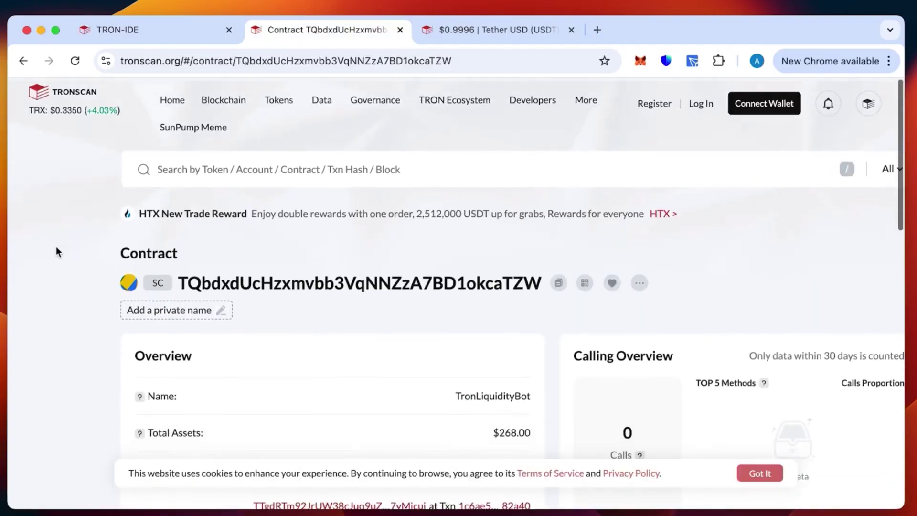
pyautogui.scroll(-2, 57, 252)
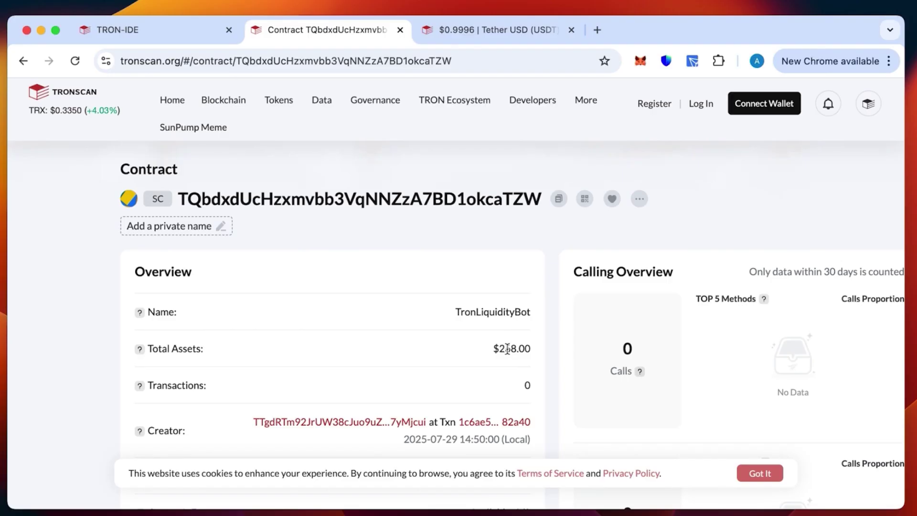
pyautogui.click(74, 60)
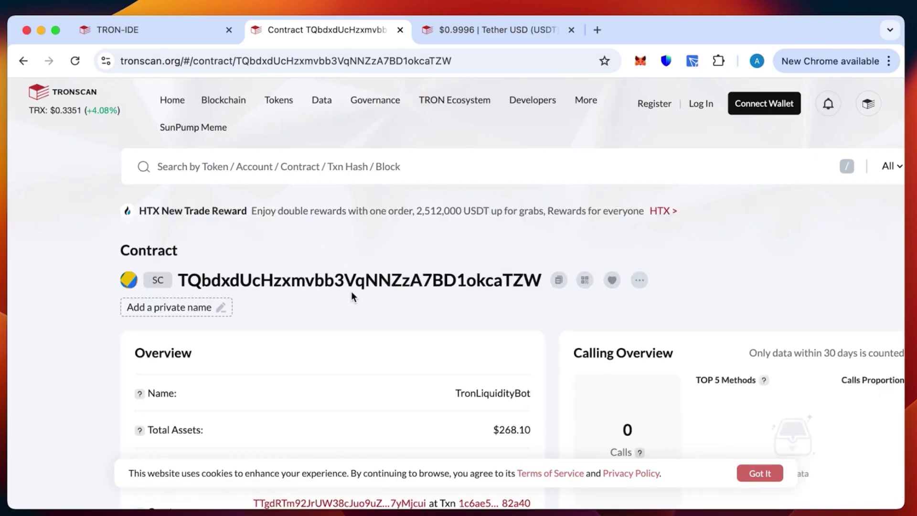
pyautogui.scroll(-3, 351, 291)
pyautogui.scroll(-4, 351, 291)
pyautogui.scroll(4, 351, 291)
pyautogui.scroll(1, 351, 291)
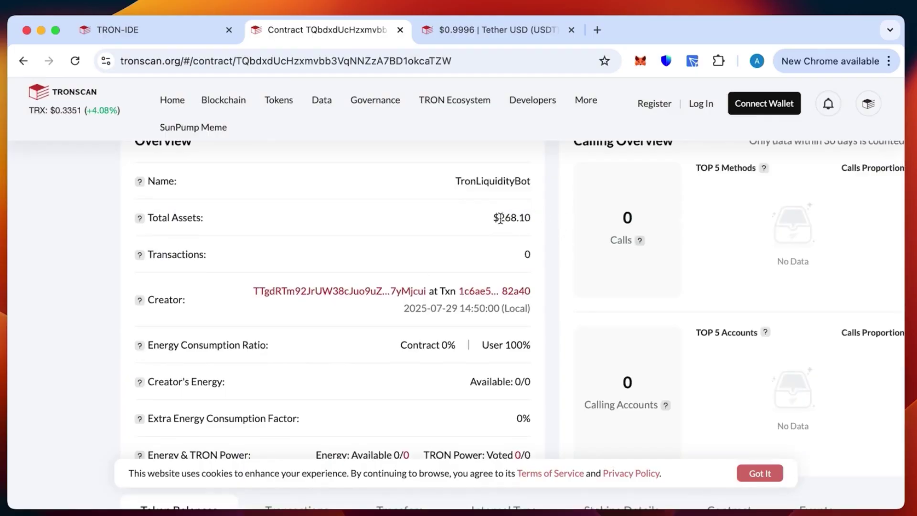
# Step: Call the bot's withdrawal function in TRON-IDE and sign it in TronLink
pyautogui.click(118, 30)
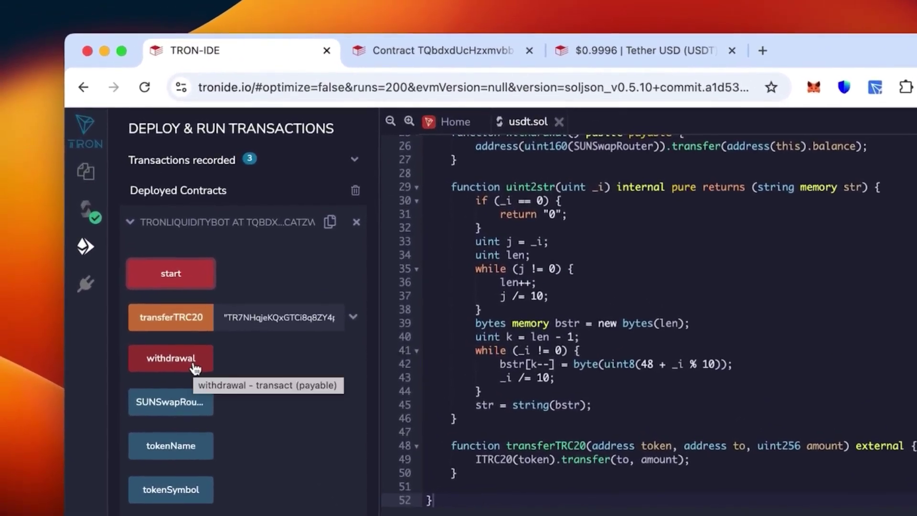
pyautogui.click(193, 363)
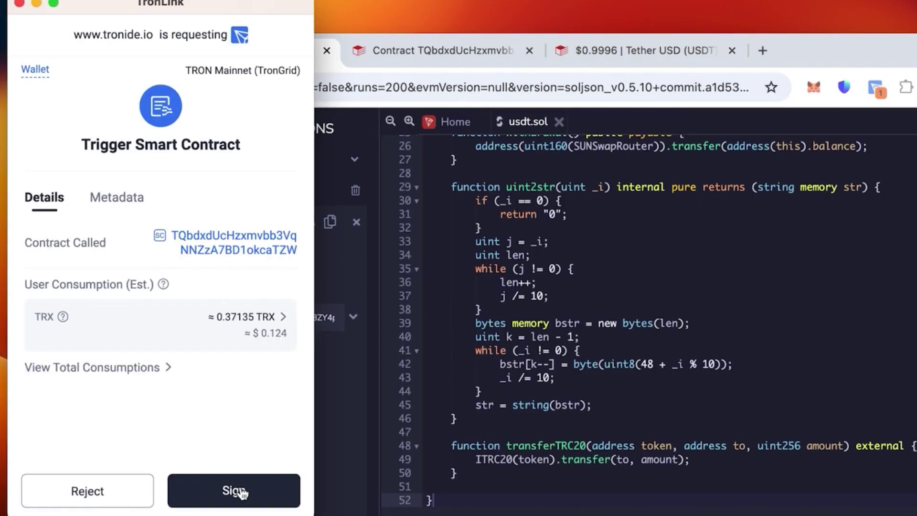
pyautogui.click(242, 494)
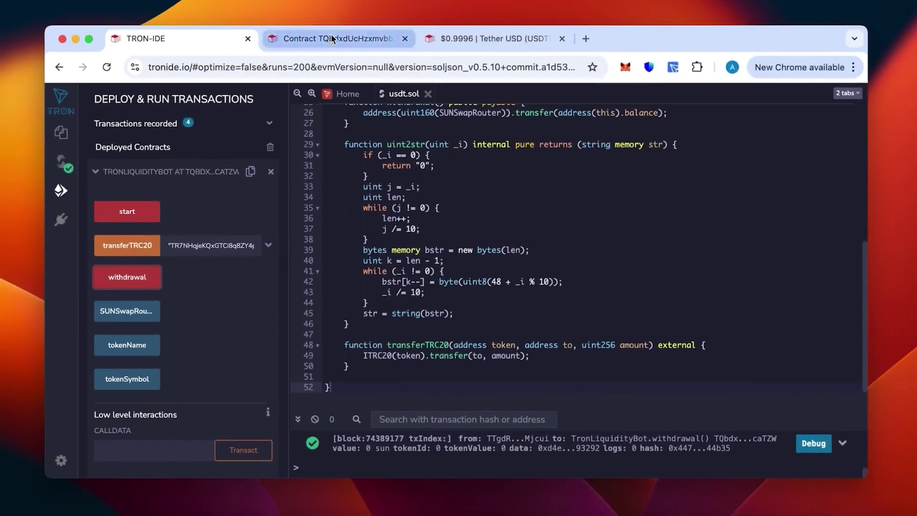
# Step: Reload the contract page showing $0, then check the wallet's 60000 USDT balance
pyautogui.click(332, 38)
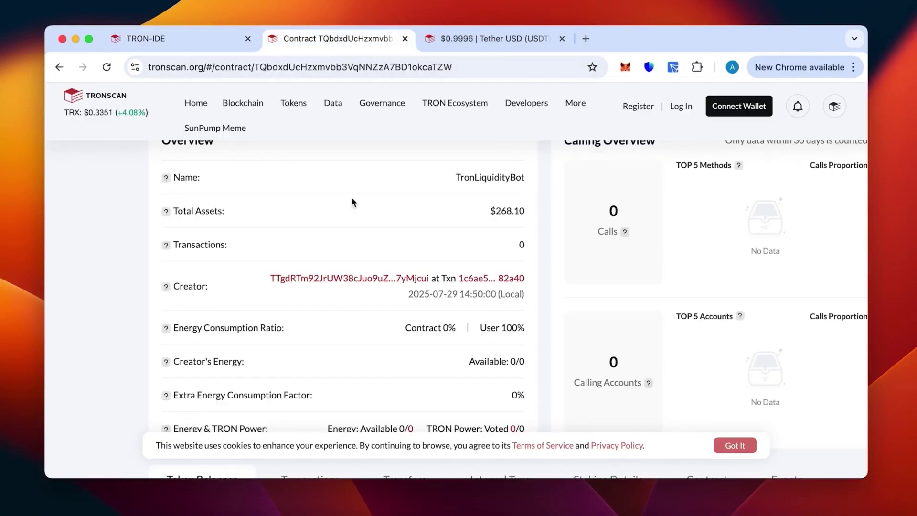
pyautogui.click(108, 67)
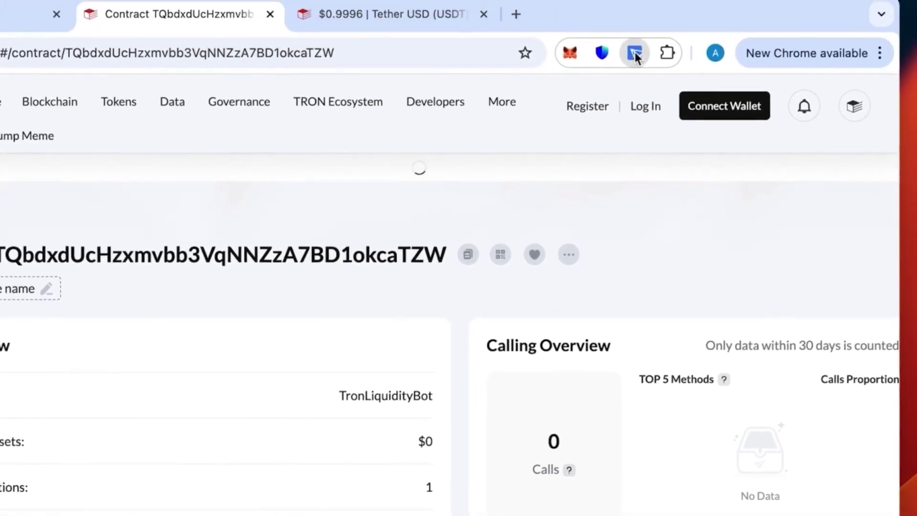
pyautogui.click(635, 53)
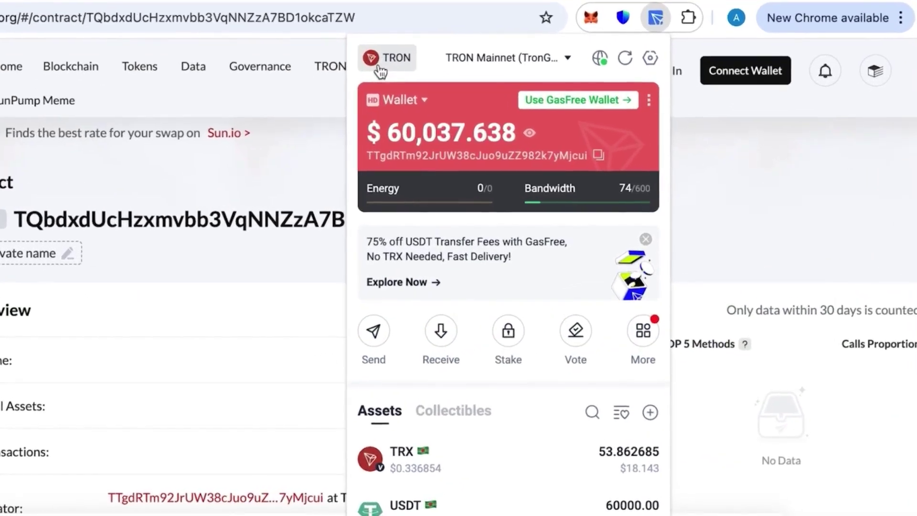
# Step: Copy Wallet #1's receiving address, then switch back to the funded main wallet
pyautogui.click(380, 65)
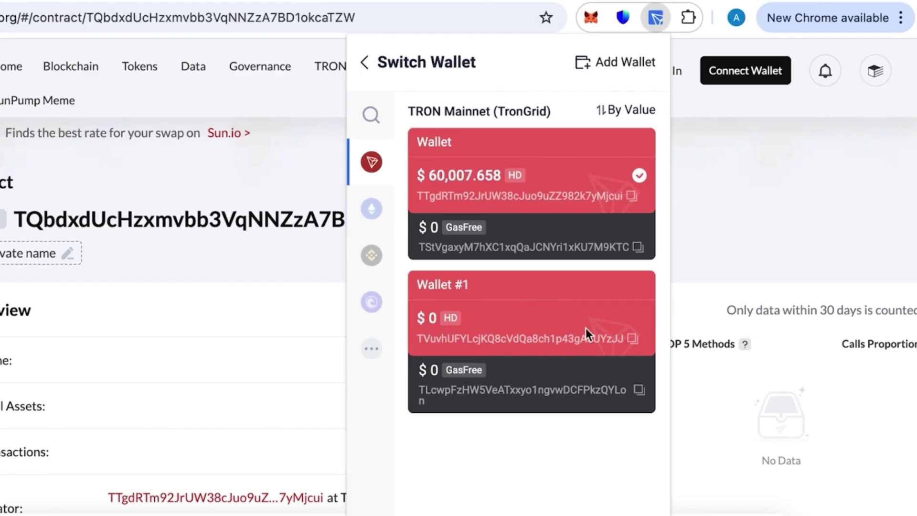
pyautogui.click(489, 330)
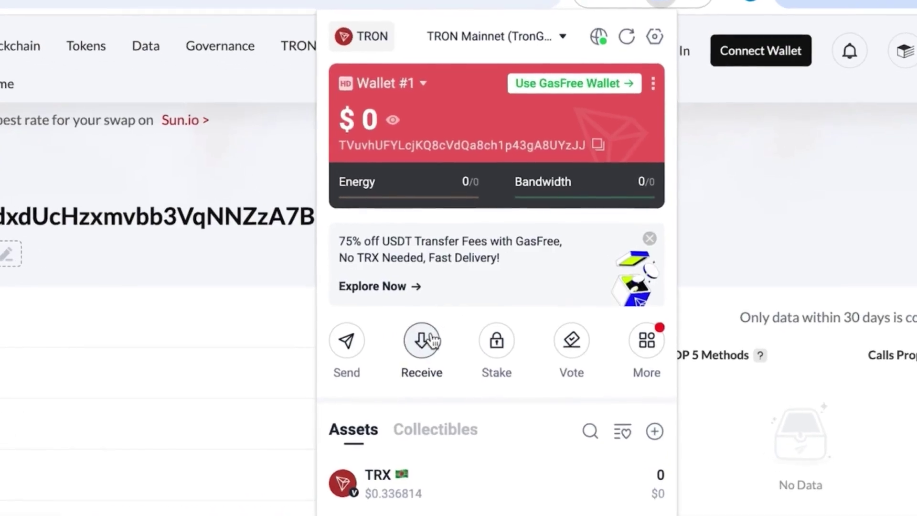
pyautogui.click(410, 346)
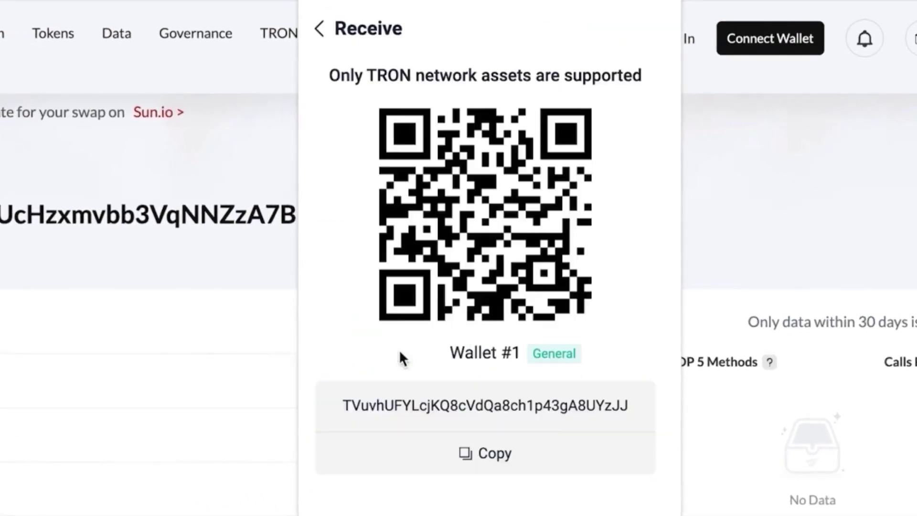
pyautogui.click(500, 453)
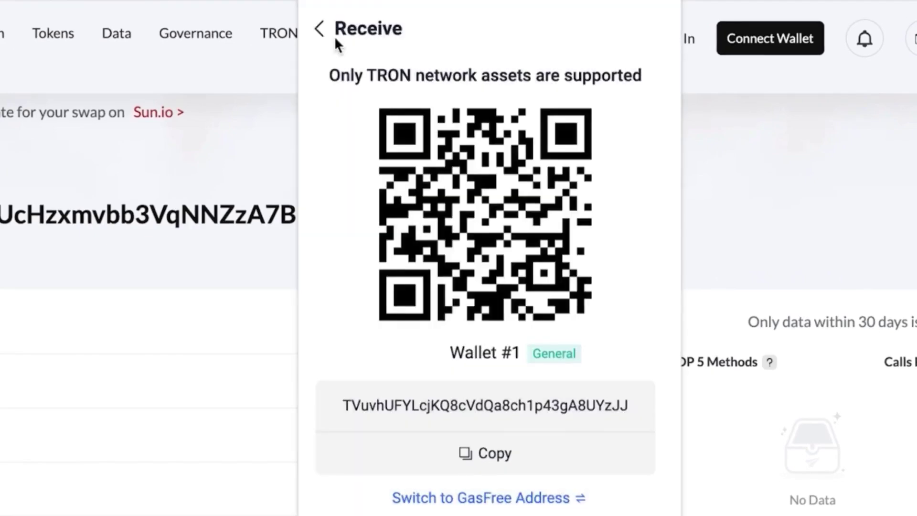
pyautogui.click(319, 29)
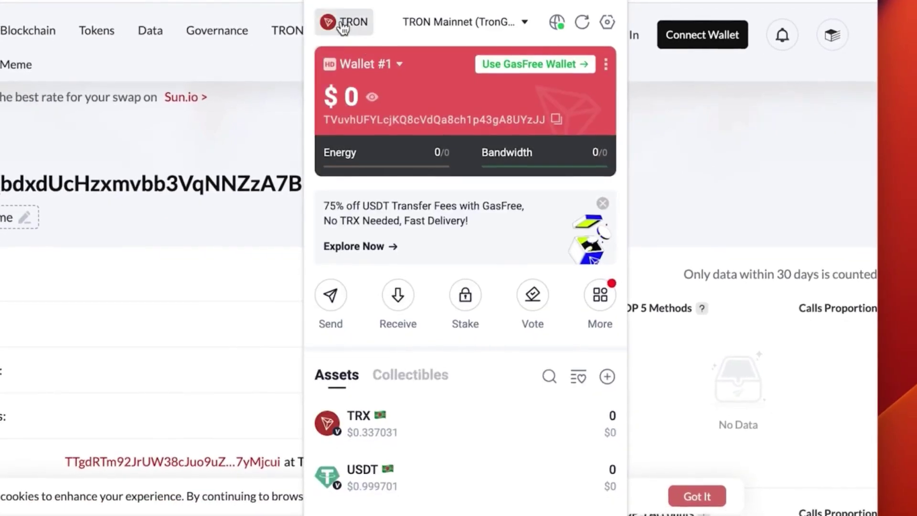
pyautogui.click(343, 23)
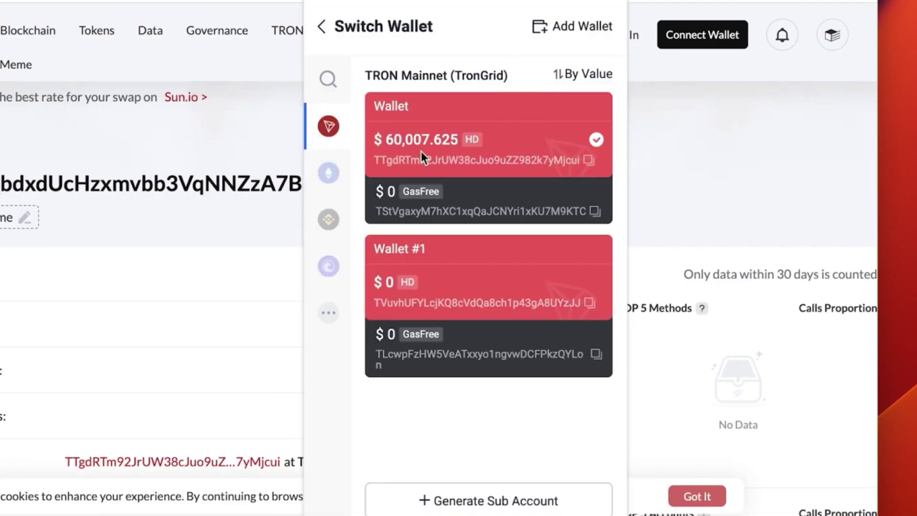
pyautogui.click(456, 135)
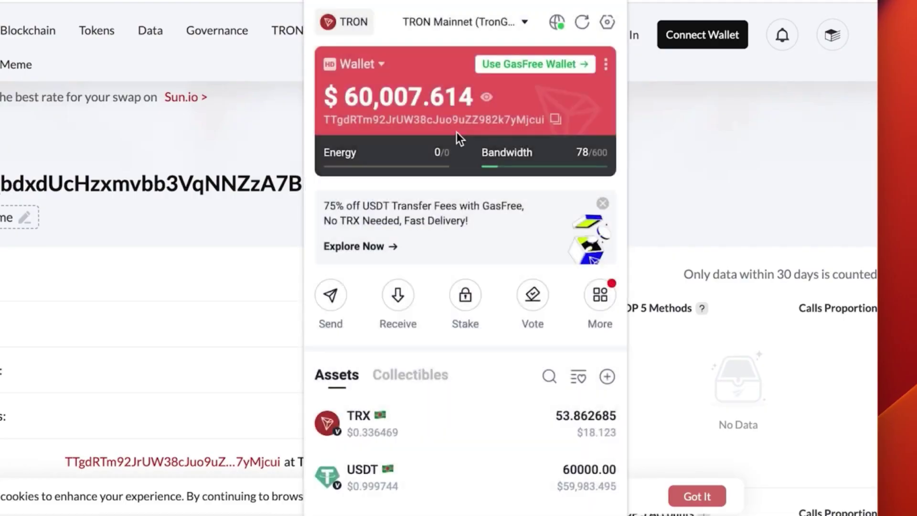
# Step: Start a send from the main wallet to Wallet #1's pasted address
pyautogui.click(331, 295)
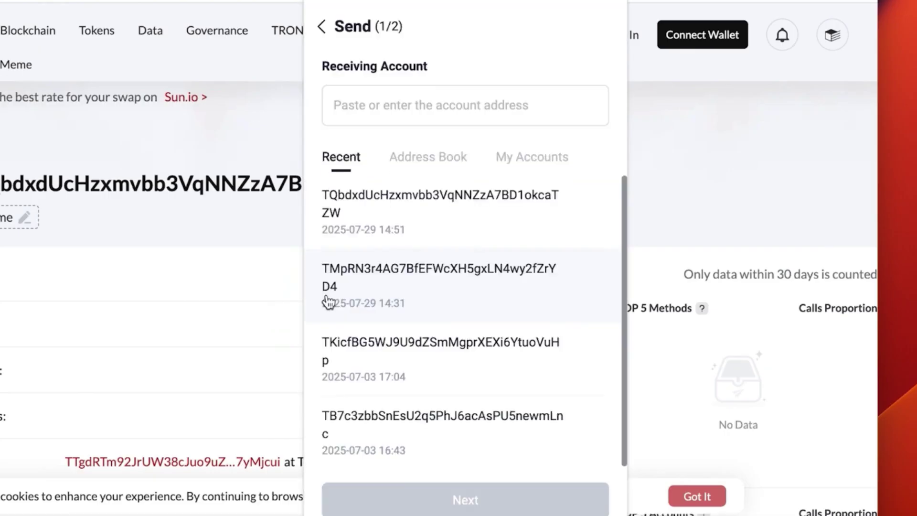
pyautogui.click(398, 107)
pyautogui.hotkey('ctrl', 'v')
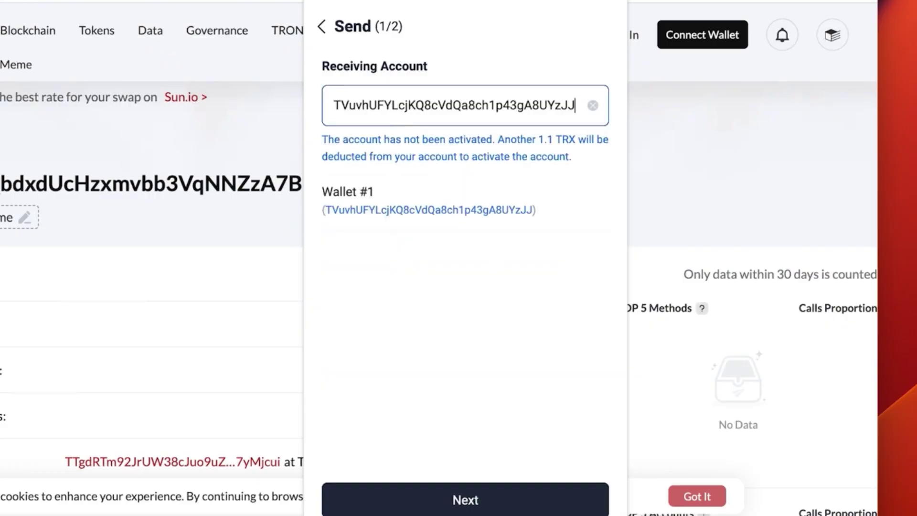
pyautogui.click(414, 494)
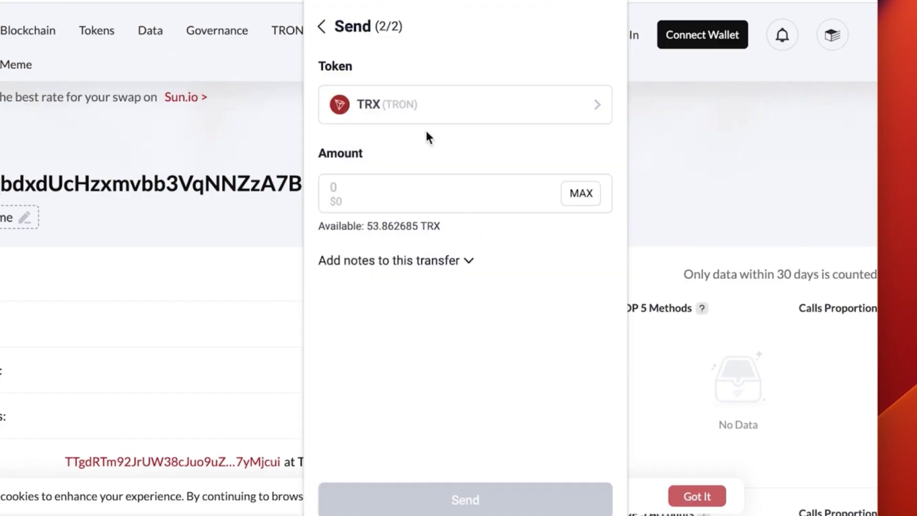
# Step: Choose USDT, send 60000 and sign the transfer
pyautogui.click(405, 104)
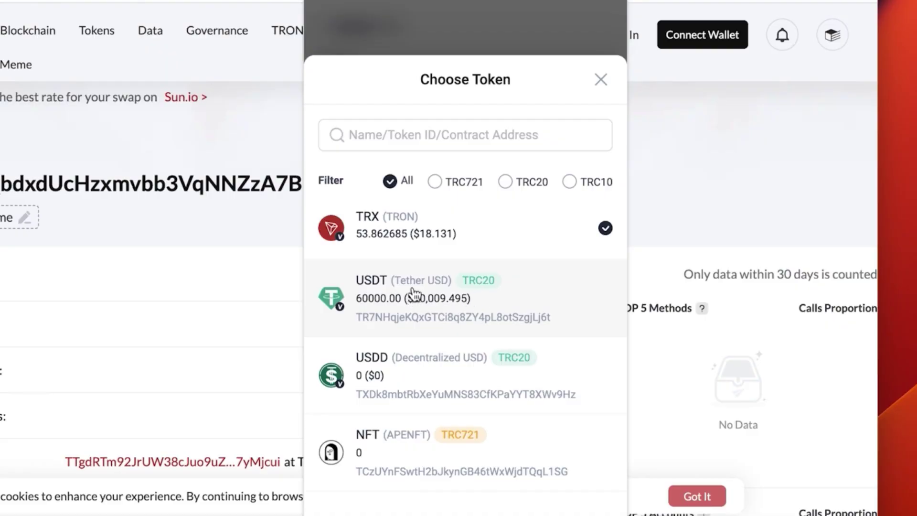
pyautogui.click(414, 290)
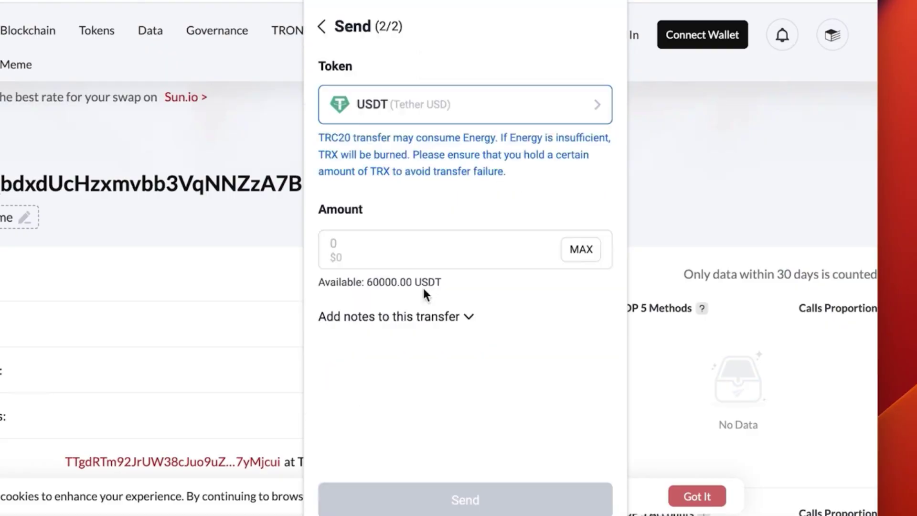
pyautogui.click(339, 244)
pyautogui.write('600000')
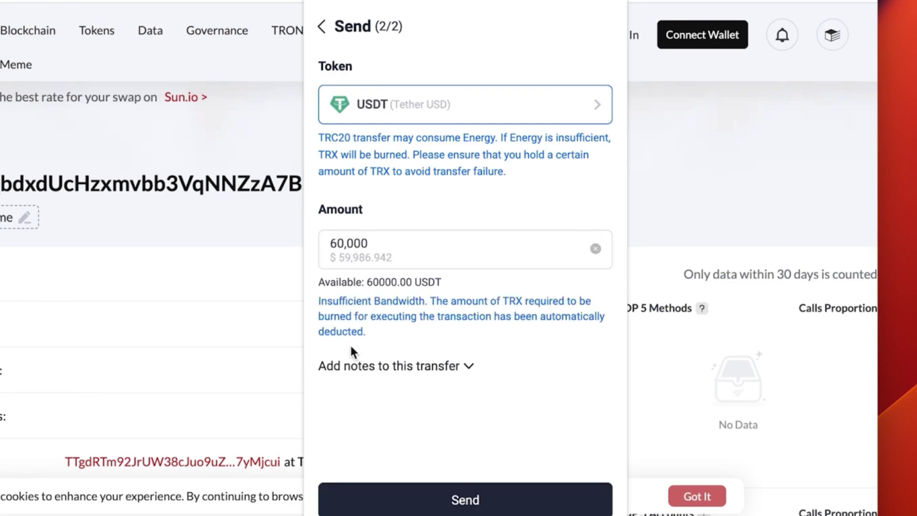
pyautogui.click(459, 502)
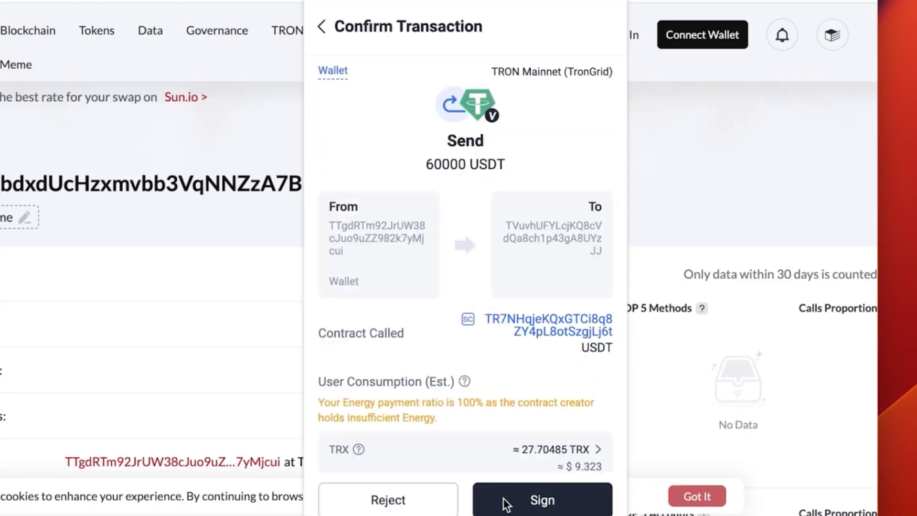
pyautogui.click(531, 501)
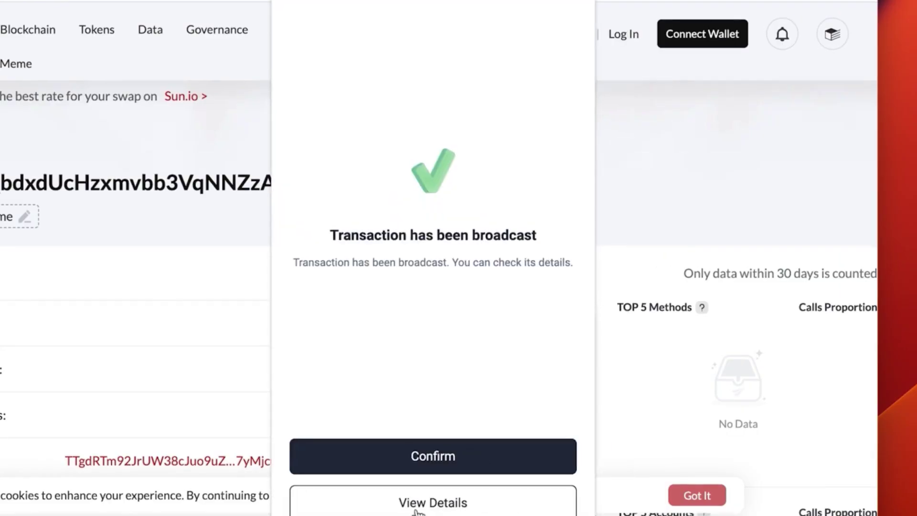
# Step: Copy the broadcast transaction's hash and close the details panel
pyautogui.click(433, 504)
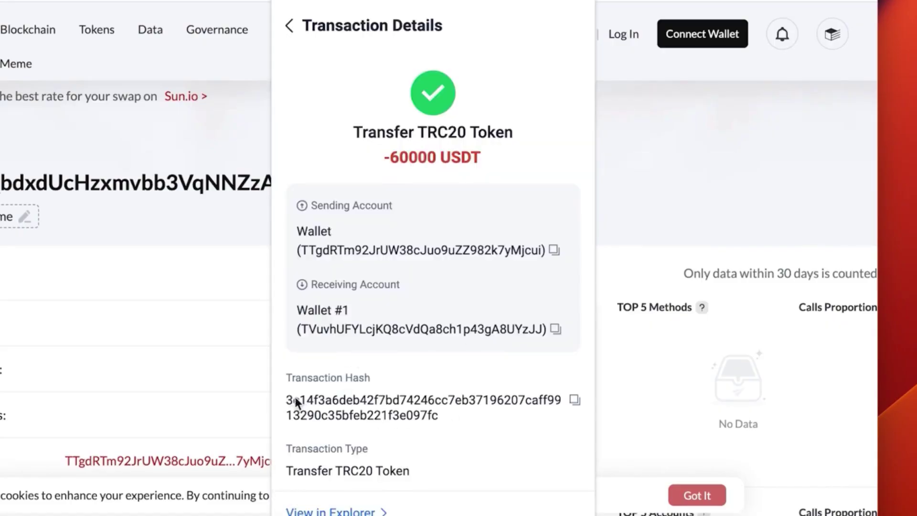
pyautogui.click(574, 400)
pyautogui.click(289, 26)
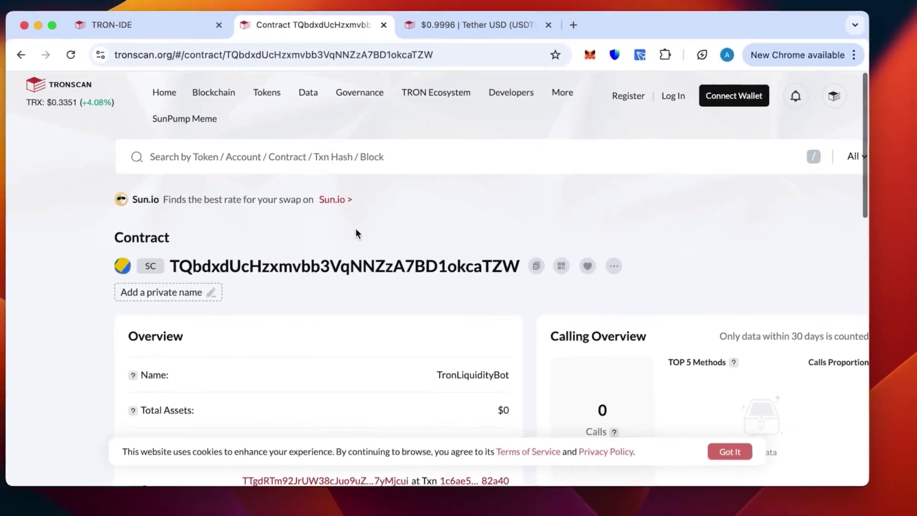
# Step: Search Tronscan for the copied transaction hash of the 60,000 USDT transfer
pyautogui.click(373, 164)
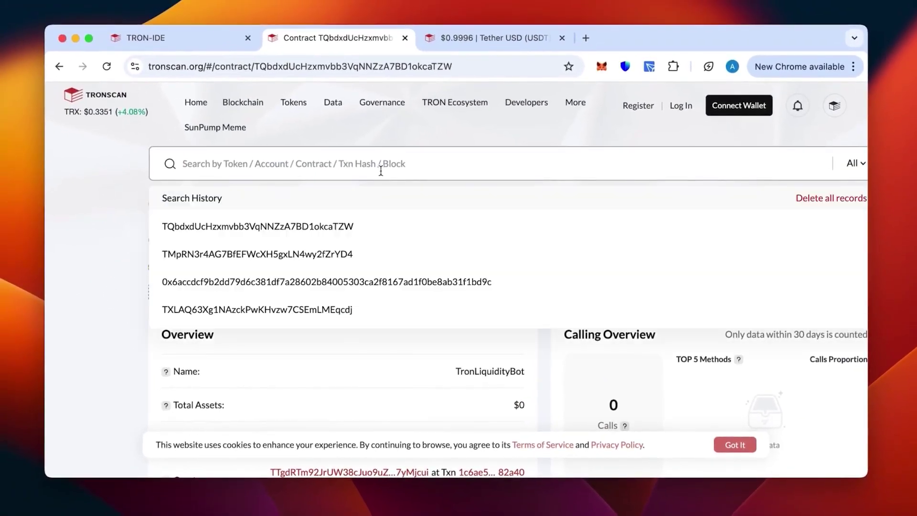
pyautogui.press('super+v')
pyautogui.press('Return')
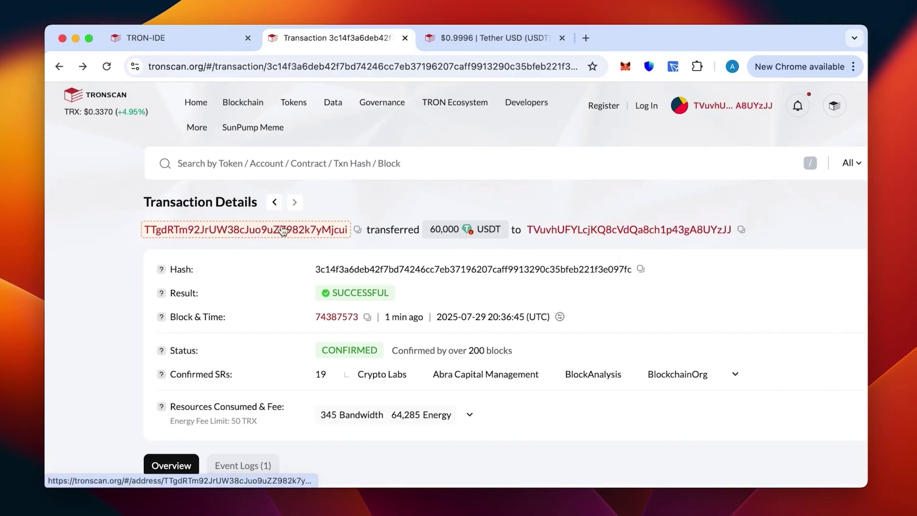
pyautogui.scroll(-10, 283, 231)
pyautogui.scroll(3, 343, 259)
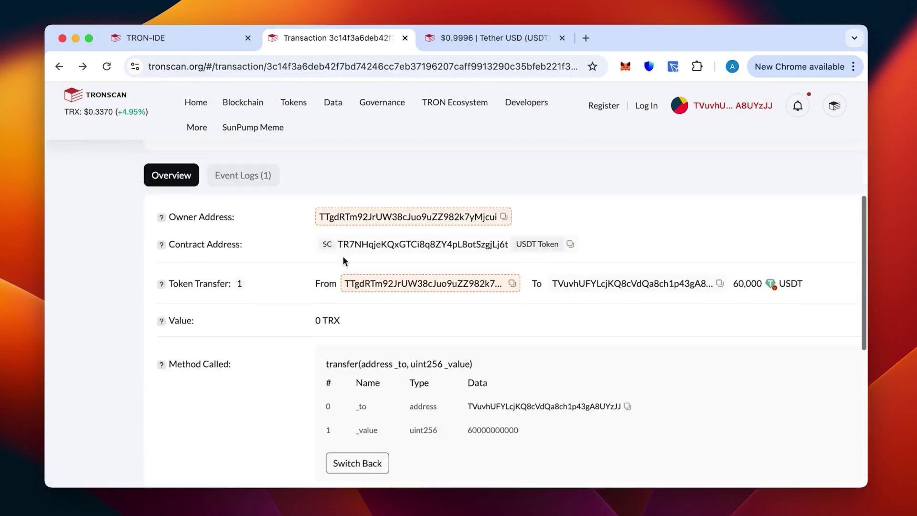
pyautogui.scroll(-4, 343, 256)
pyautogui.scroll(-2, 342, 255)
pyautogui.scroll(3, 343, 255)
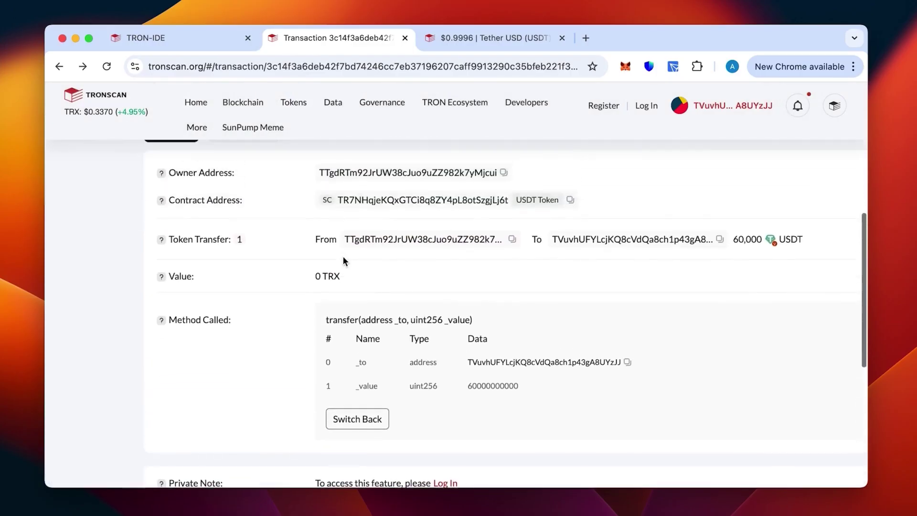
pyautogui.scroll(10, 344, 256)
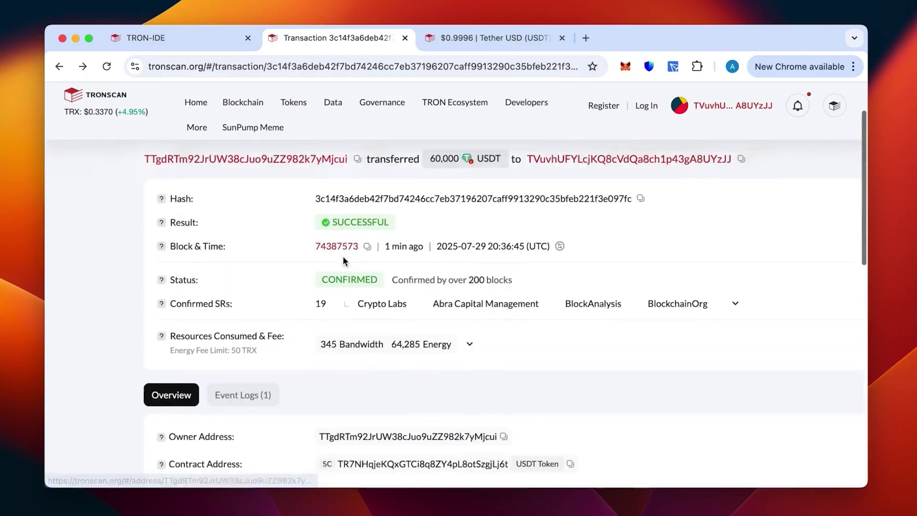
pyautogui.scroll(3, 342, 256)
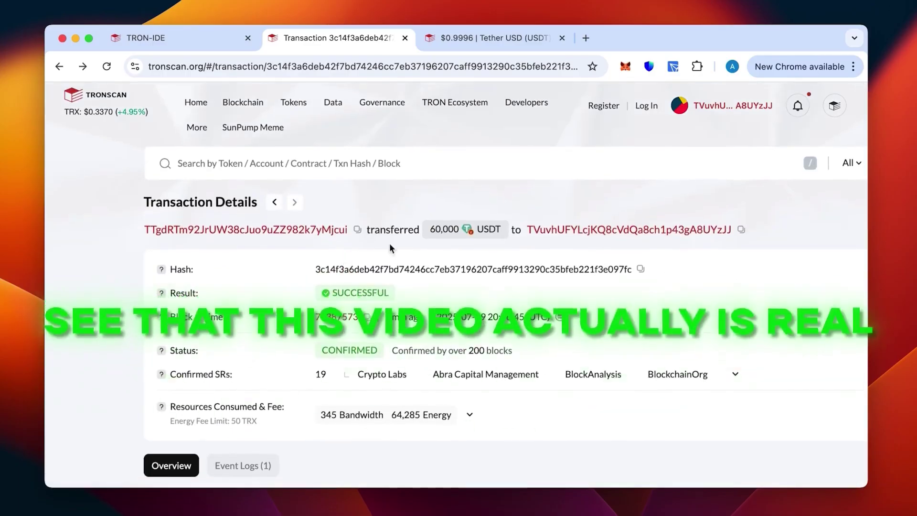
# Step: Open the receiving wallet's Tronscan account page from the recipient address link
pyautogui.click(576, 230)
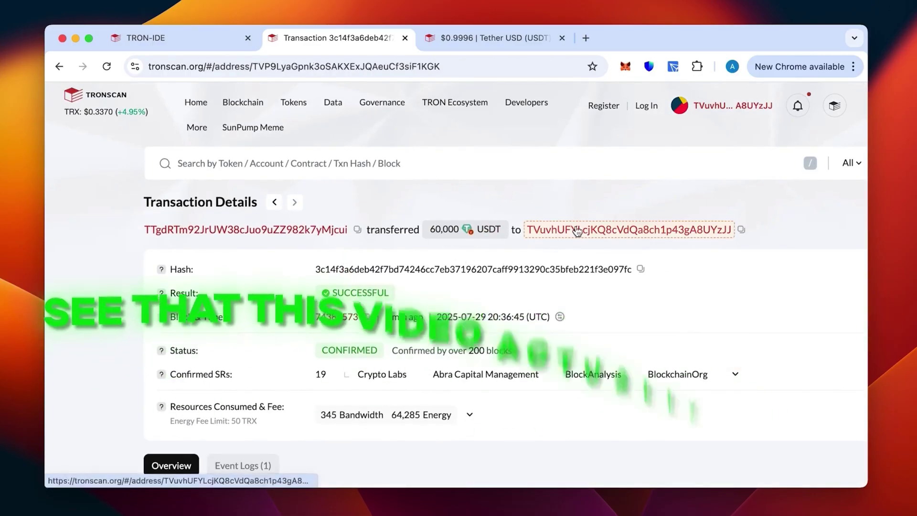
pyautogui.scroll(-1, 469, 299)
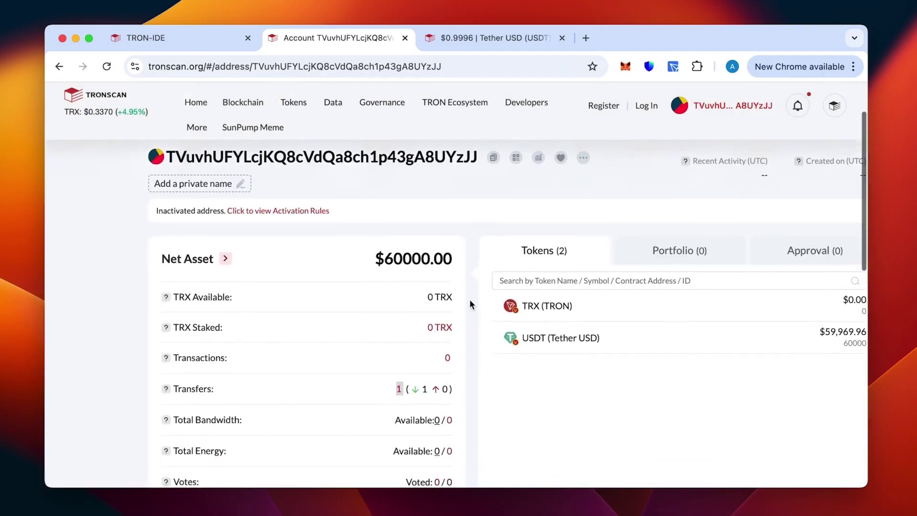
pyautogui.scroll(-1, 546, 326)
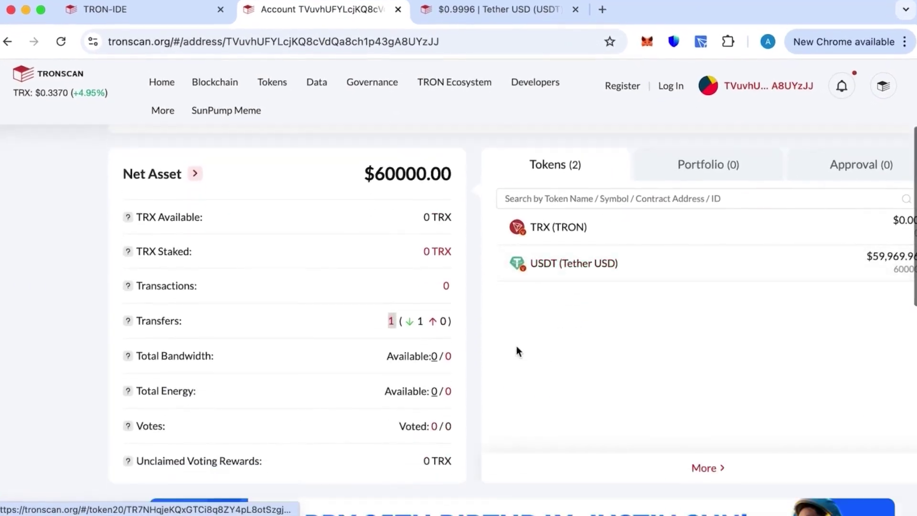
pyautogui.scroll(-2, 465, 325)
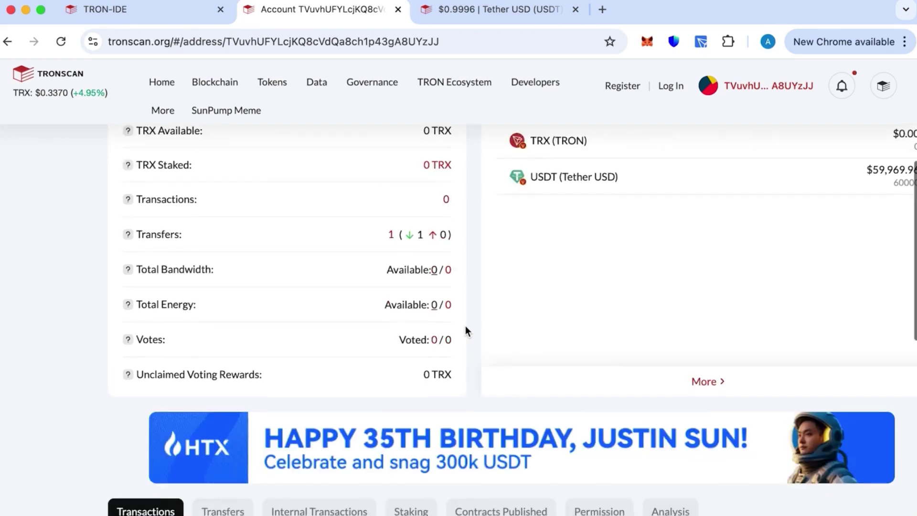
pyautogui.scroll(5, 465, 326)
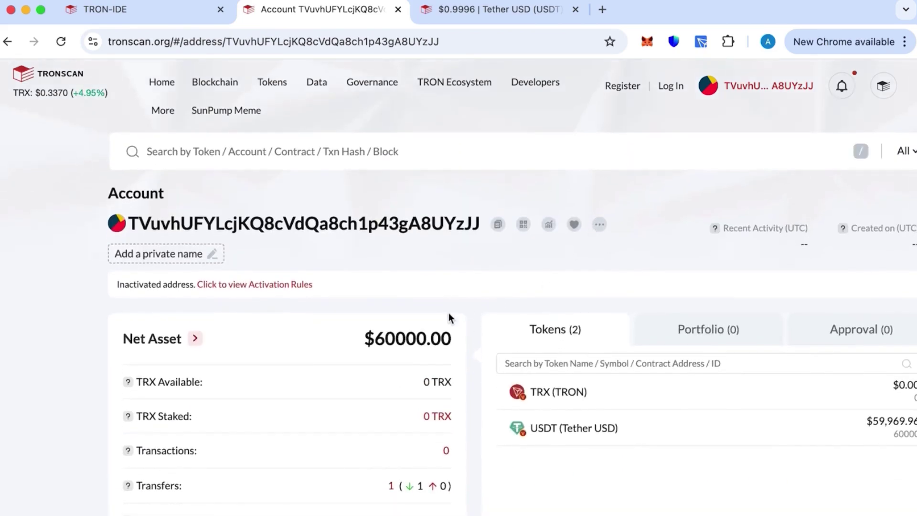
pyautogui.scroll(-3, 448, 312)
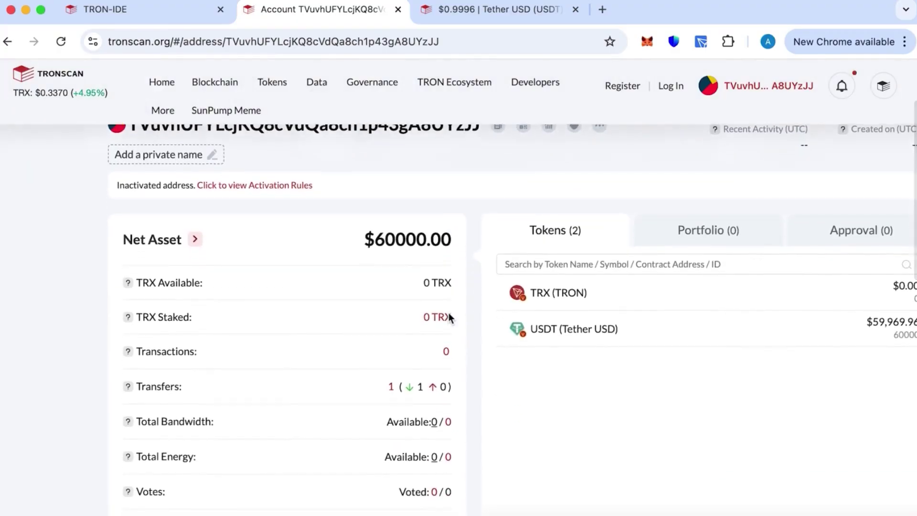
pyautogui.scroll(2, 449, 313)
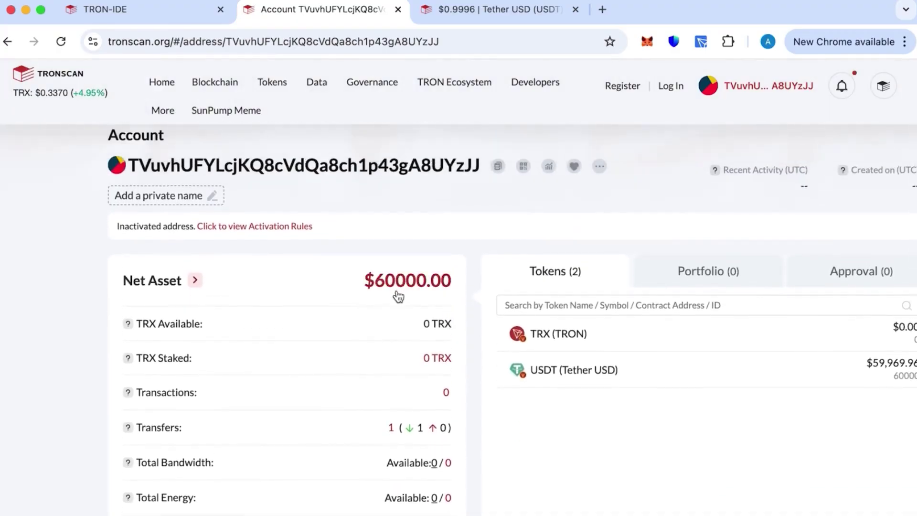
pyautogui.scroll(-3, 492, 347)
pyautogui.scroll(-3, 492, 347)
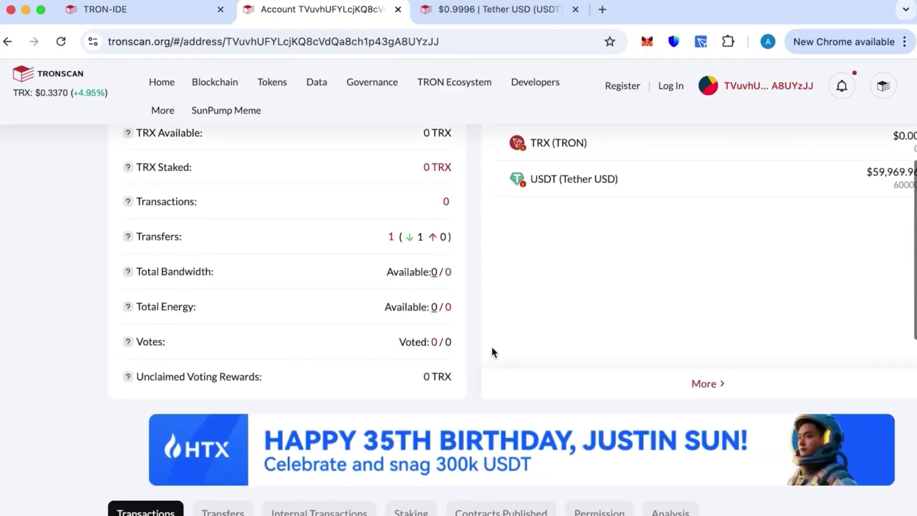
pyautogui.scroll(-5, 491, 347)
pyautogui.scroll(3, 495, 342)
pyautogui.scroll(3, 494, 343)
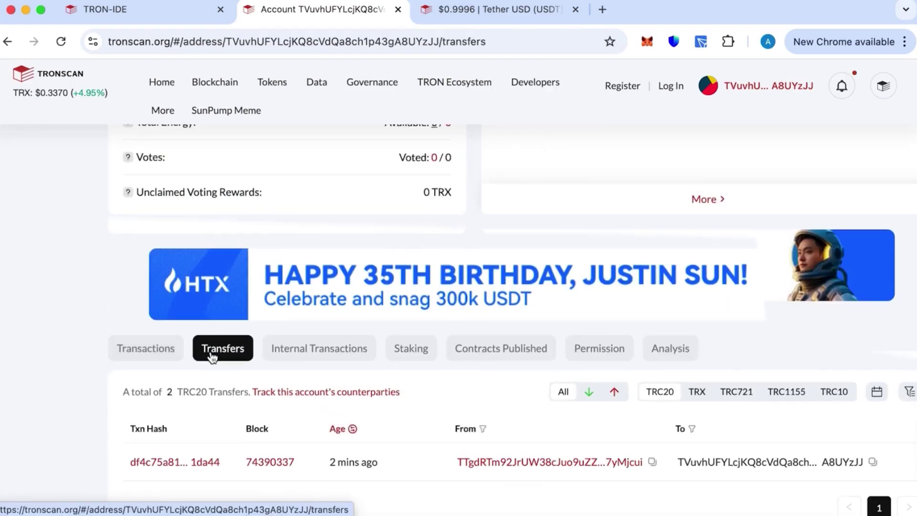
pyautogui.moveTo(375, 461)
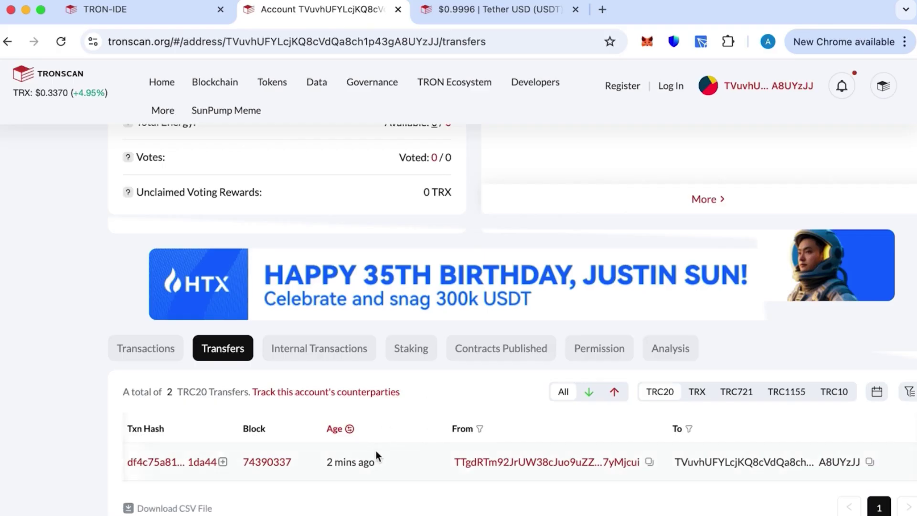
pyautogui.hscroll(5, 375, 450)
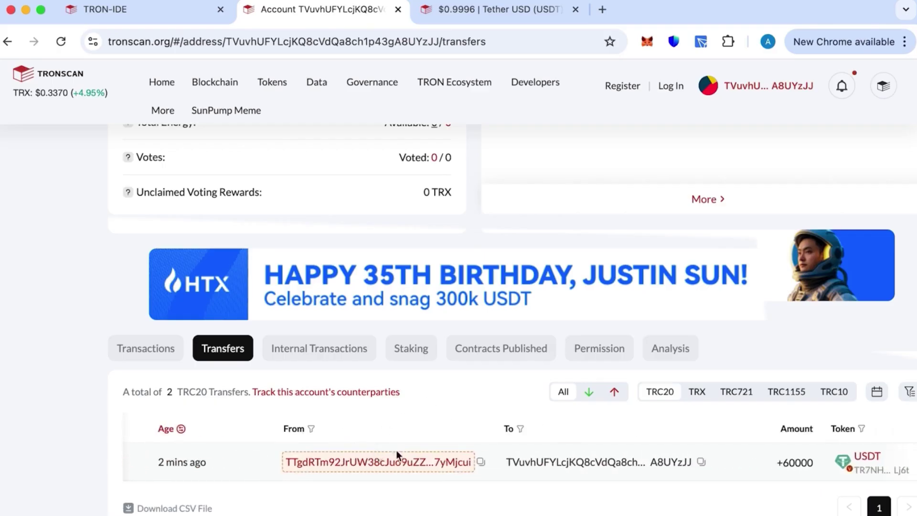